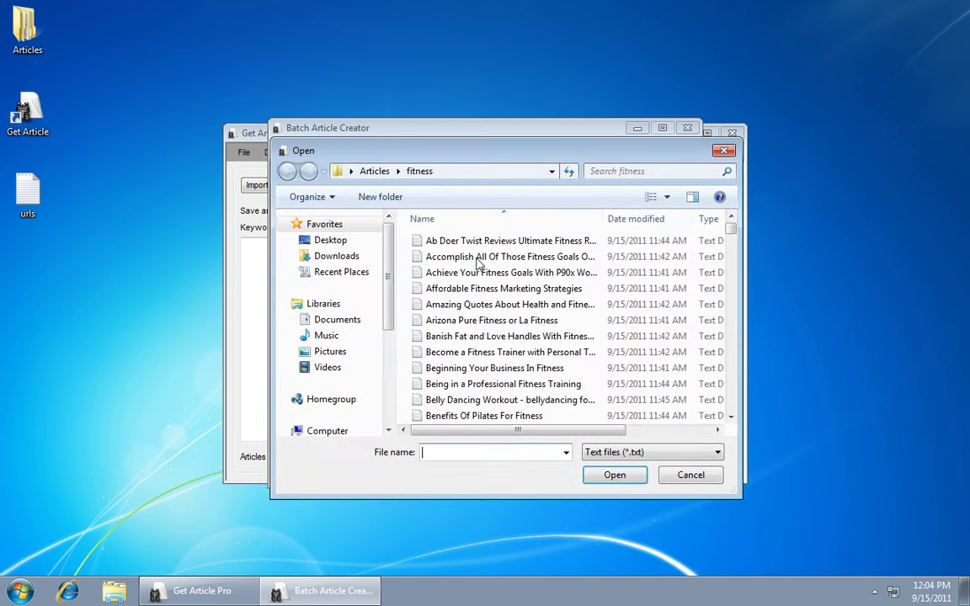
# Step: Load all the text files from the Articles > fitness folder as source articles
pyautogui.click(433, 240)
pyautogui.scroll(-5, 643, 373)
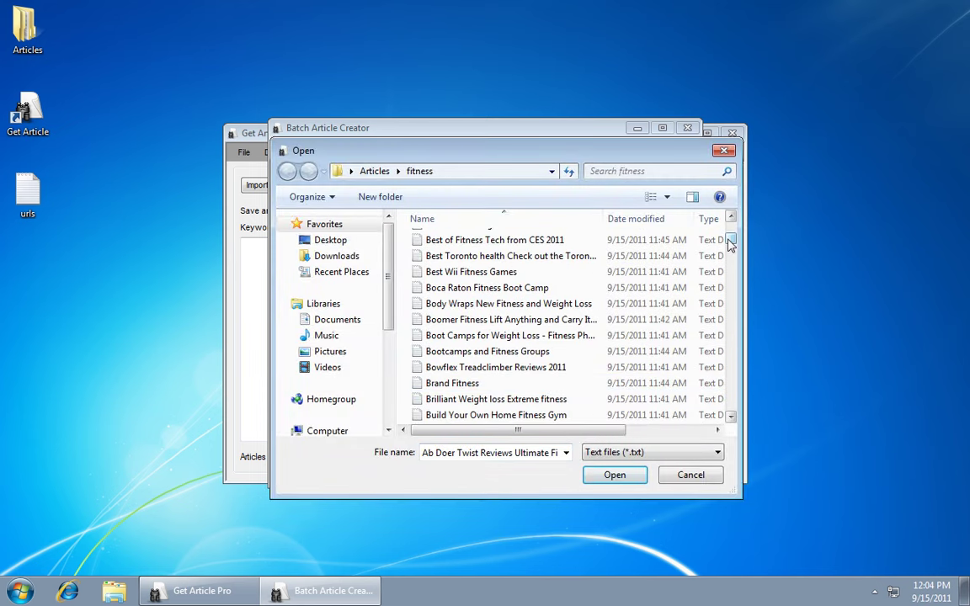
pyautogui.moveTo(729, 240); pyautogui.dragTo(729, 403)
pyautogui.keyDown('shift'); pyautogui.click(505, 414); pyautogui.keyUp('shift')
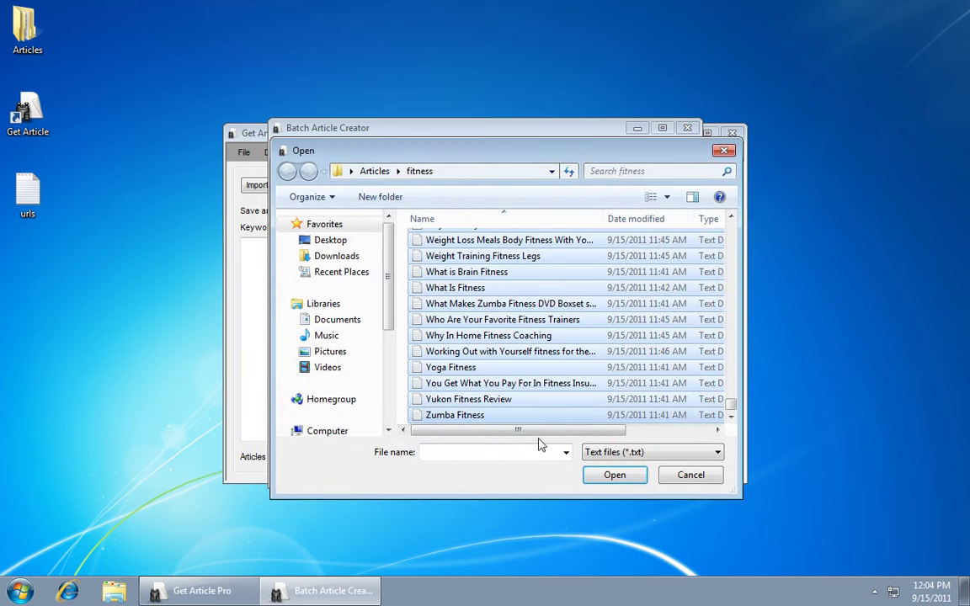
pyautogui.click(610, 477)
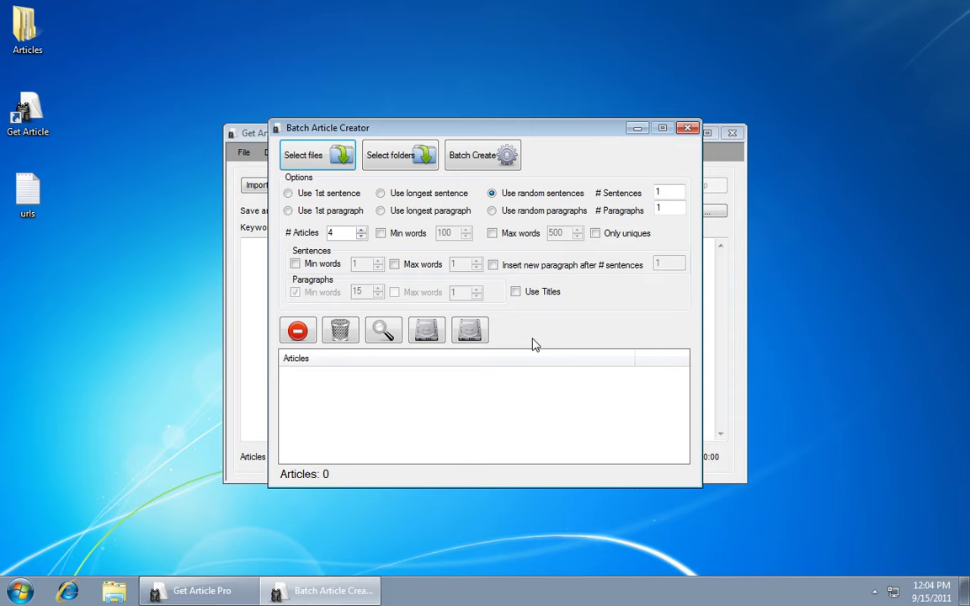
# Step: Set the number of random sentences to 1-5 and batch create the articles
pyautogui.click(676, 193)
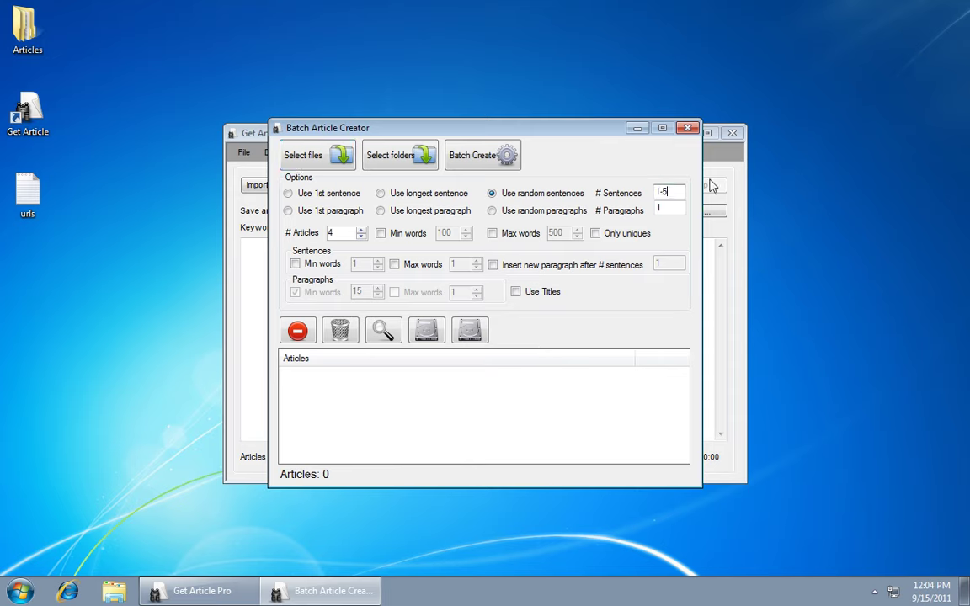
pyautogui.write('-5')
pyautogui.click(501, 158)
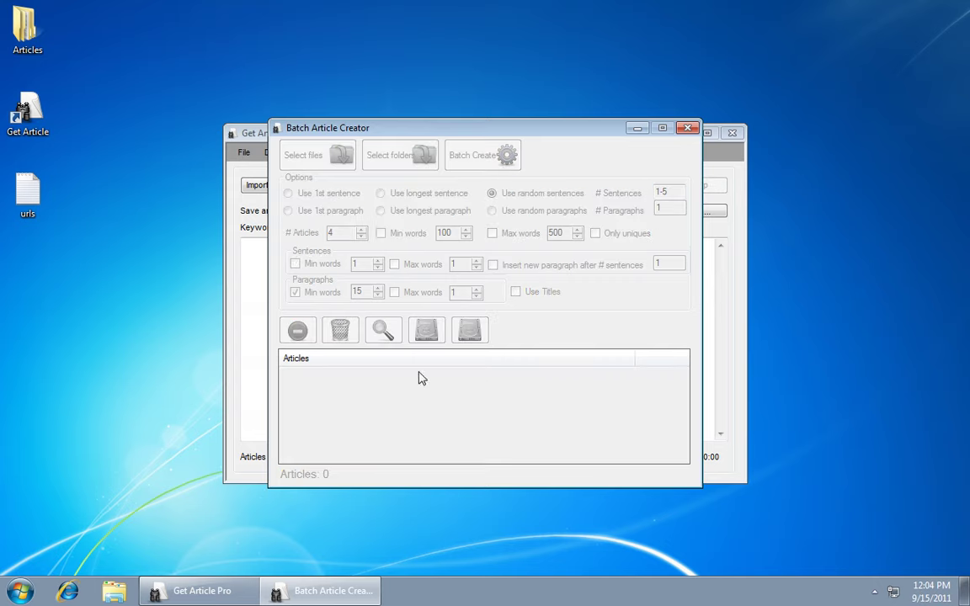
# Step: Preview the first three generated articles one after another, closing each preview after reading it
pyautogui.click(418, 371)
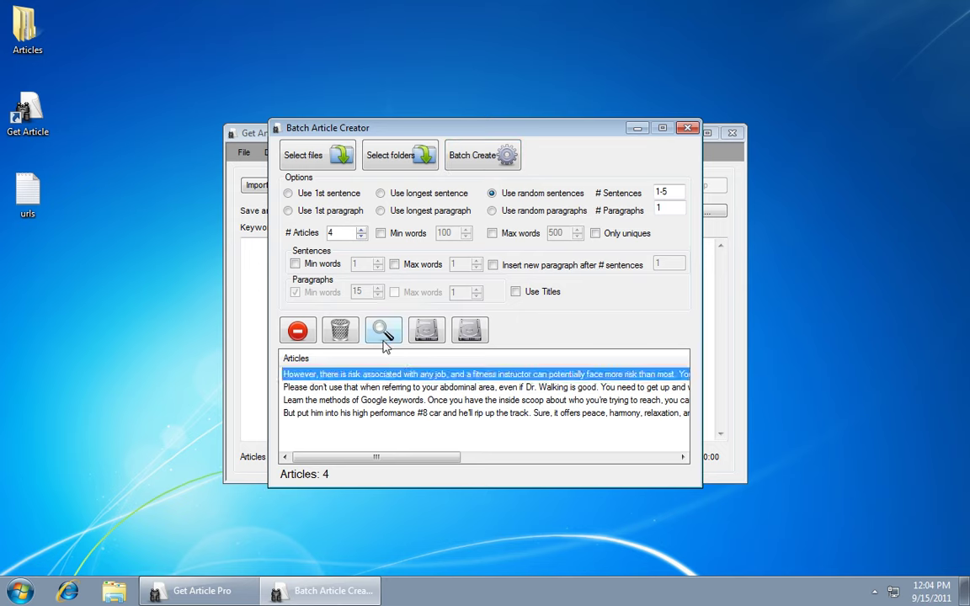
pyautogui.click(384, 336)
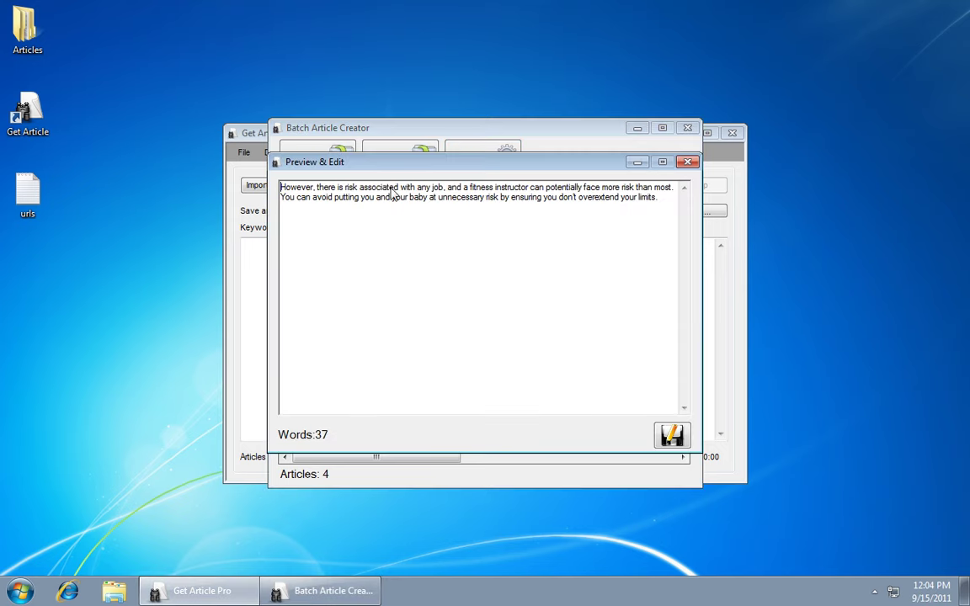
pyautogui.click(306, 197)
pyautogui.click(696, 165)
pyautogui.click(284, 388)
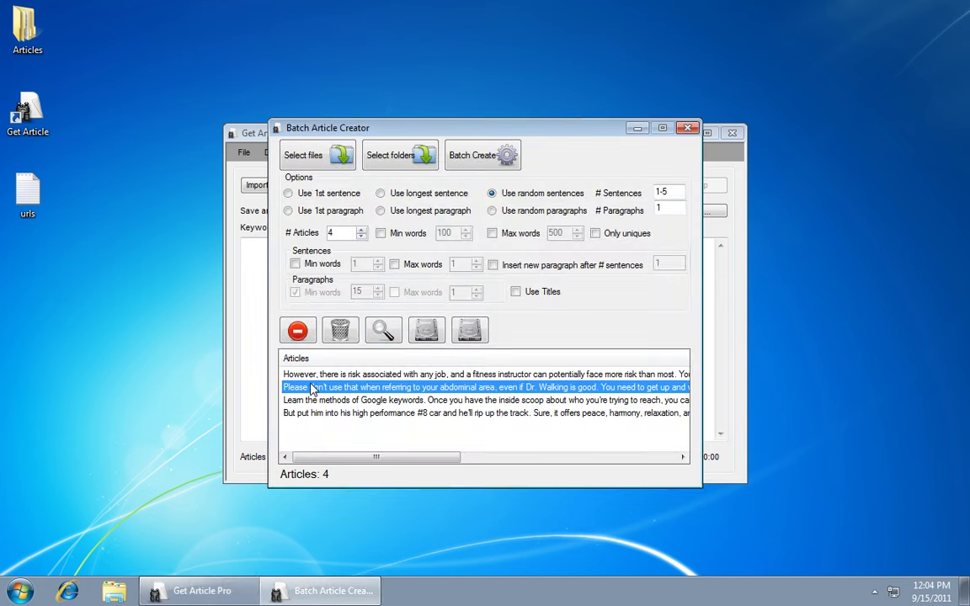
pyautogui.click(380, 337)
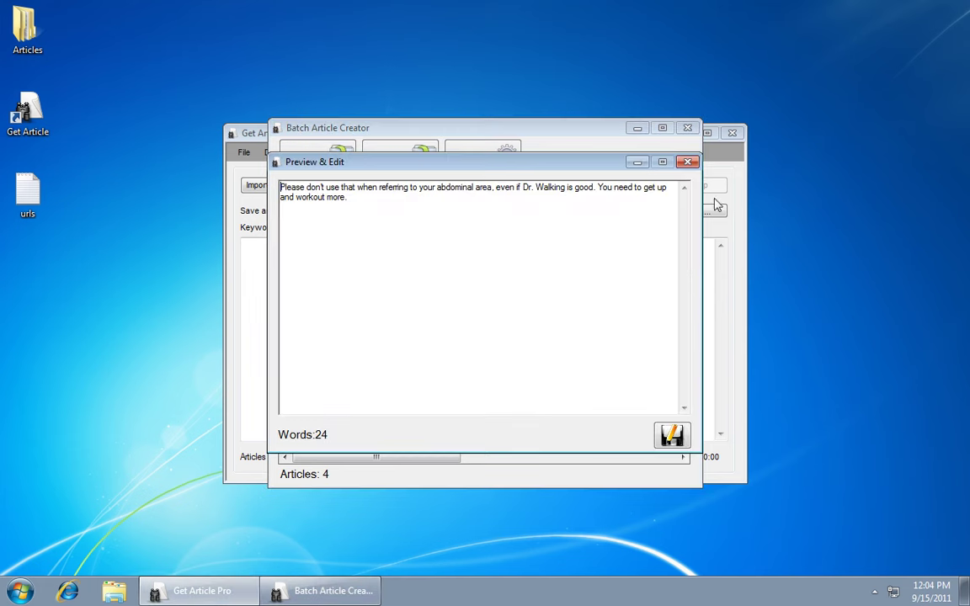
pyautogui.click(696, 165)
pyautogui.click(329, 368)
pyautogui.click(377, 335)
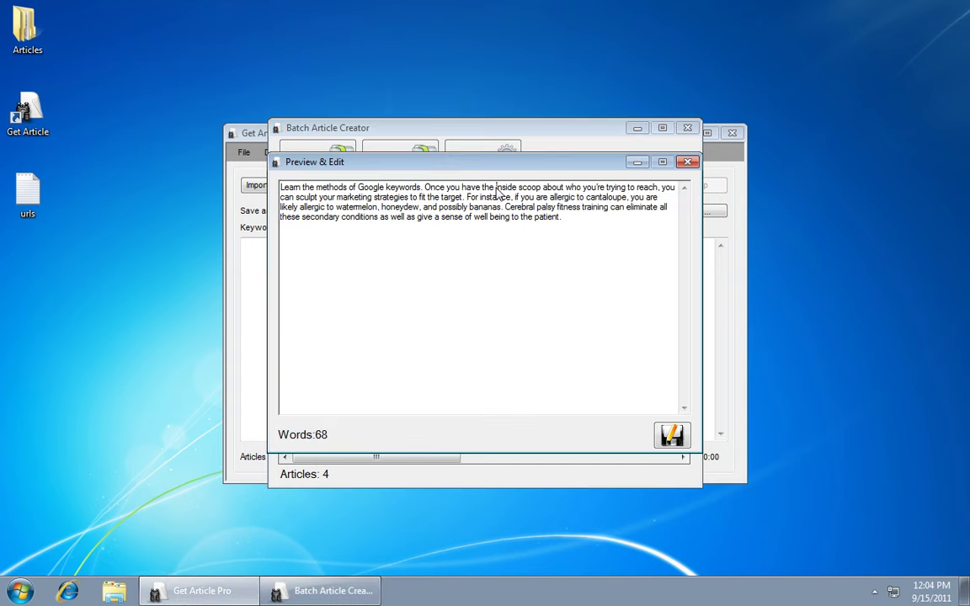
pyautogui.click(689, 162)
# Step: Clear the article list and batch create new articles with 10-20 random sentences and a new paragraph inserted after 1-4 sentences
pyautogui.click(350, 335)
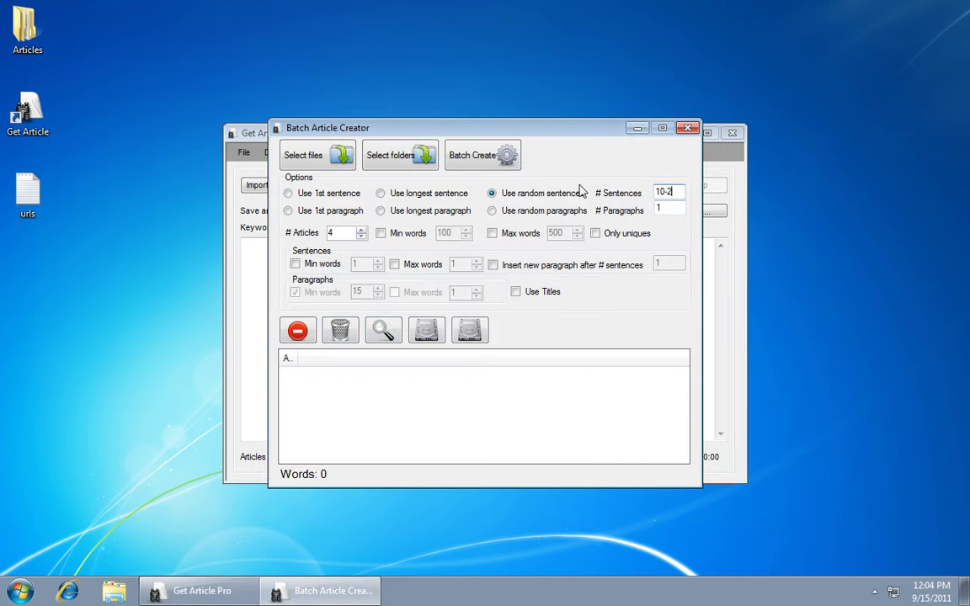
pyautogui.click(559, 266)
pyautogui.click(676, 266)
pyautogui.write('-4')
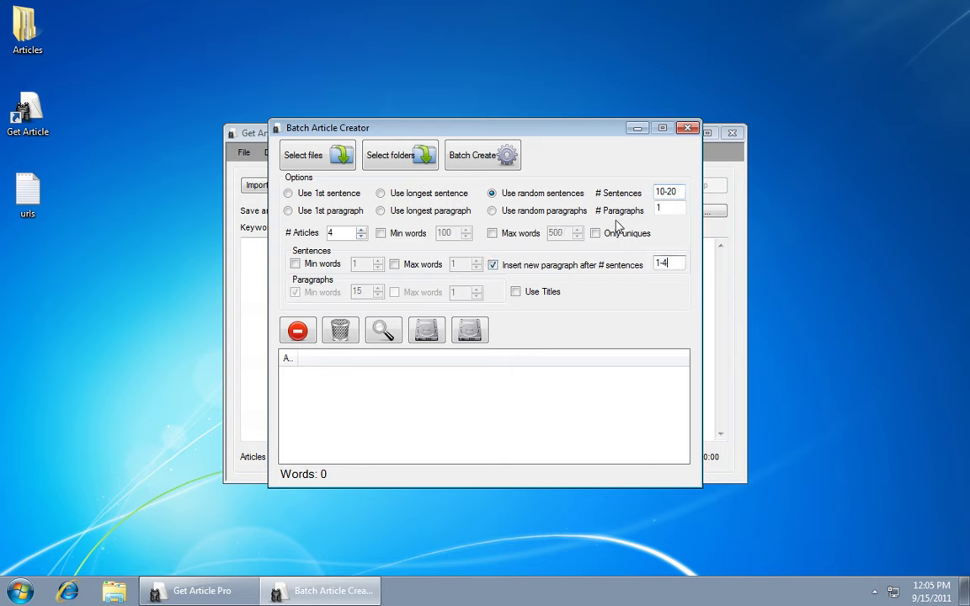
pyautogui.click(503, 154)
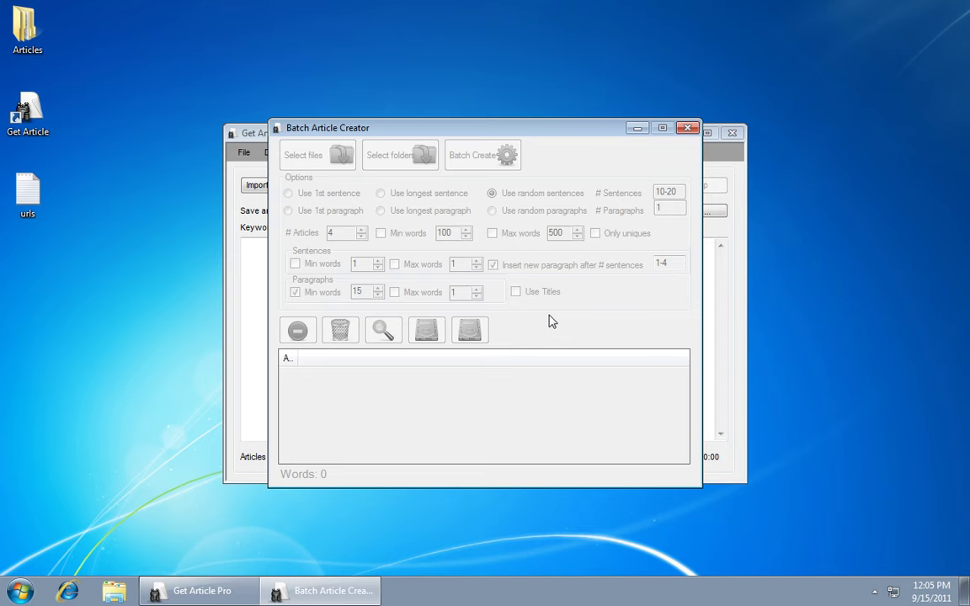
# Step: Preview the first two new articles to examine their length and paragraph breaks
pyautogui.click(382, 376)
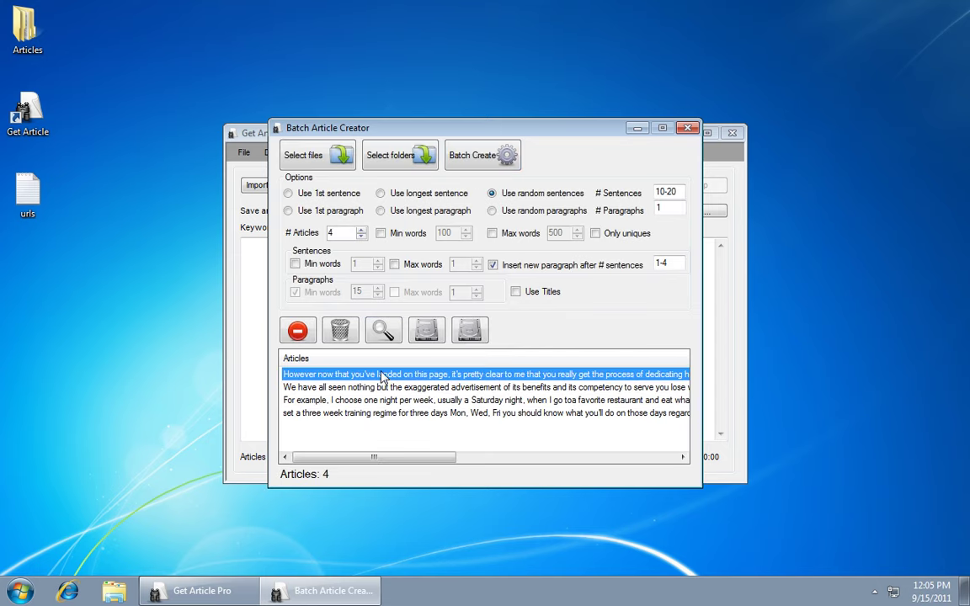
pyautogui.click(383, 331)
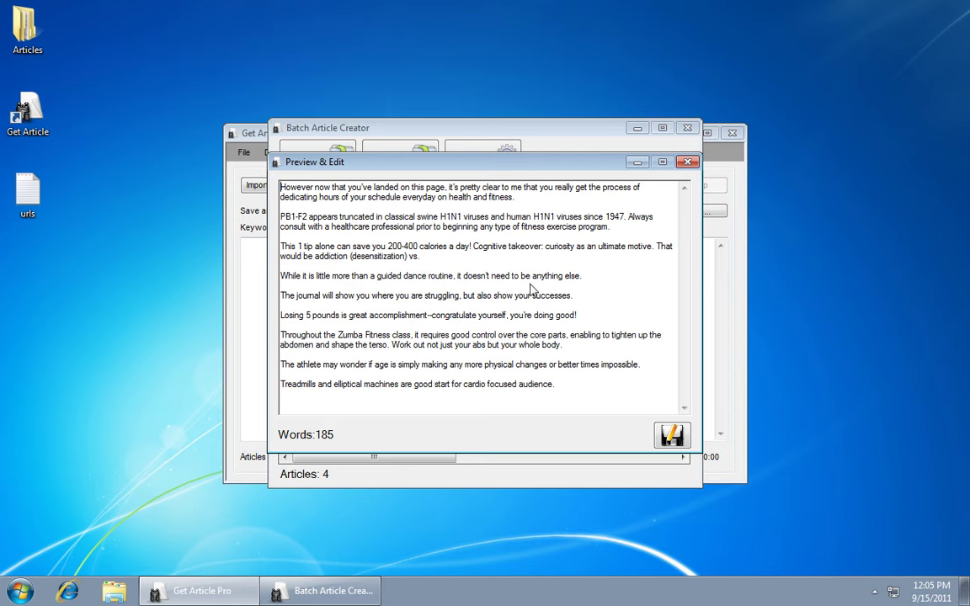
pyautogui.click(688, 161)
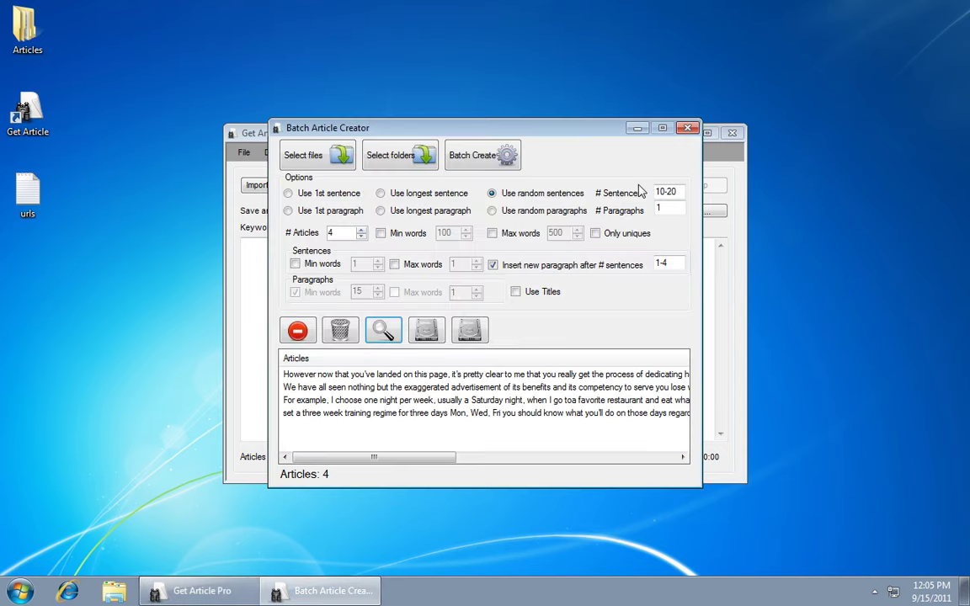
pyautogui.click(321, 389)
pyautogui.click(383, 331)
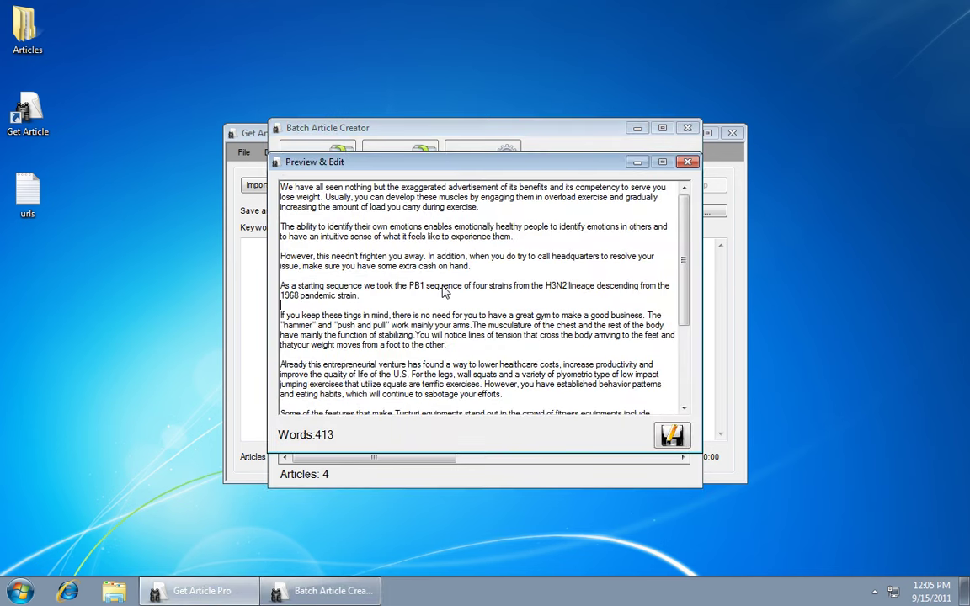
pyautogui.scroll(-5, 445, 291)
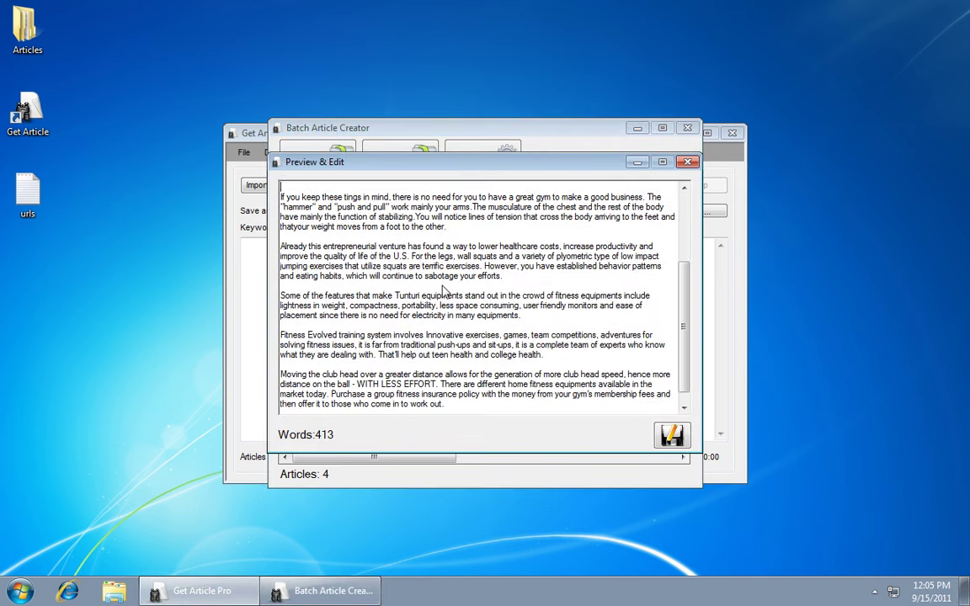
pyautogui.click(687, 162)
# Step: Clear the article list and batch create the articles again with Use Titles enabled
pyautogui.click(340, 330)
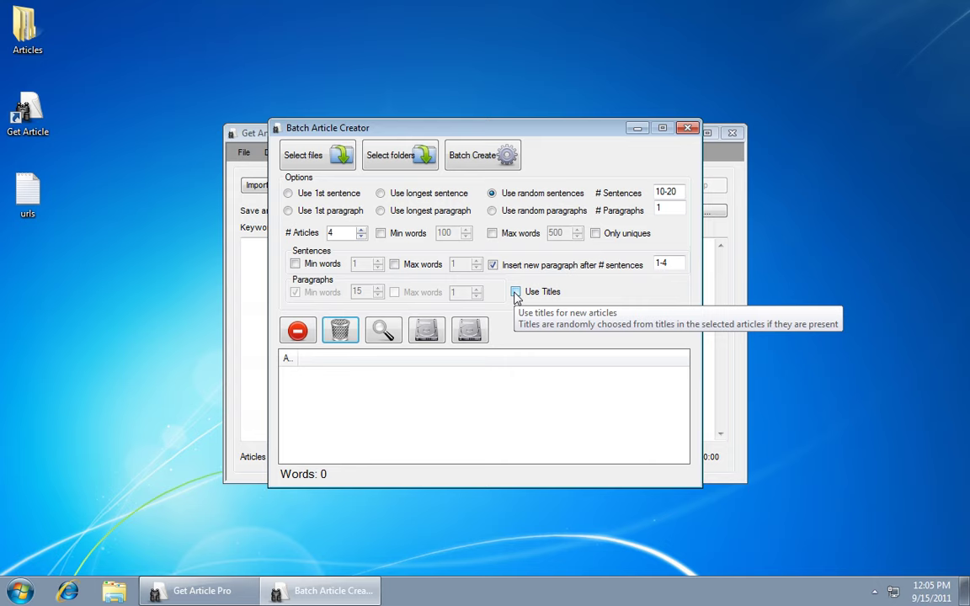
pyautogui.click(515, 292)
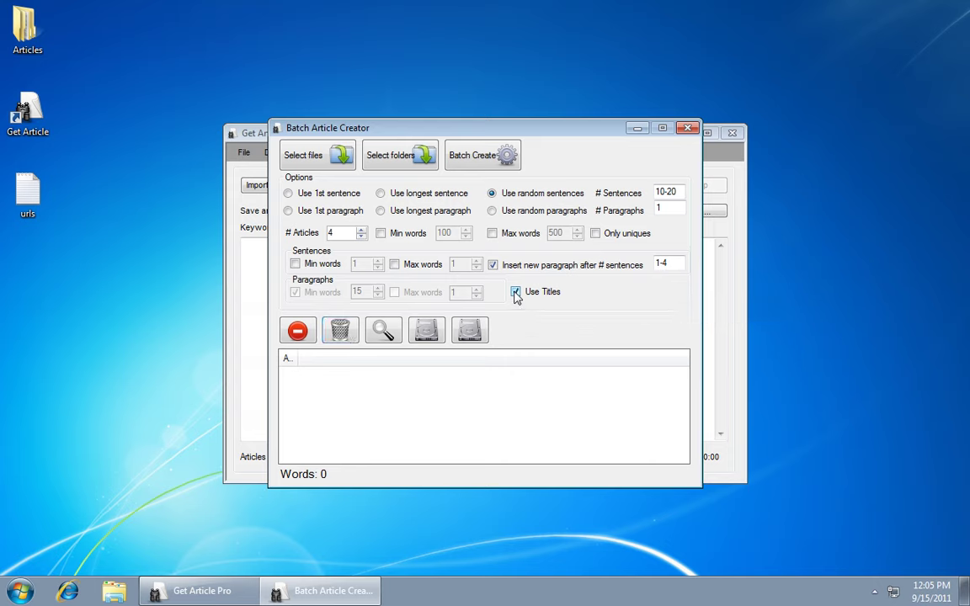
pyautogui.click(472, 161)
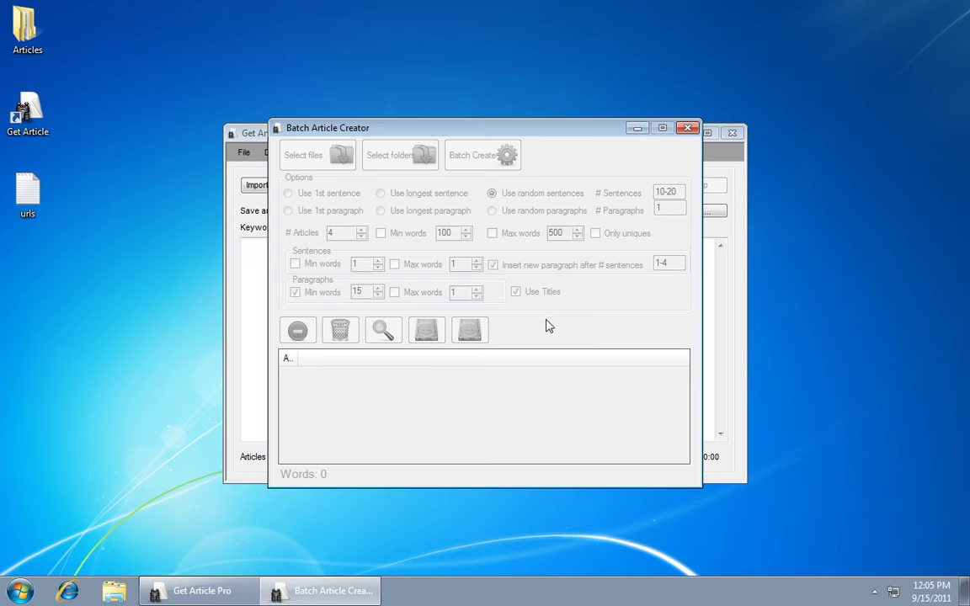
# Step: Preview the first two titled articles and highlight the title line in each
pyautogui.click(337, 381)
pyautogui.doubleClick(337, 380)
pyautogui.moveTo(511, 188); pyautogui.dragTo(278, 189)
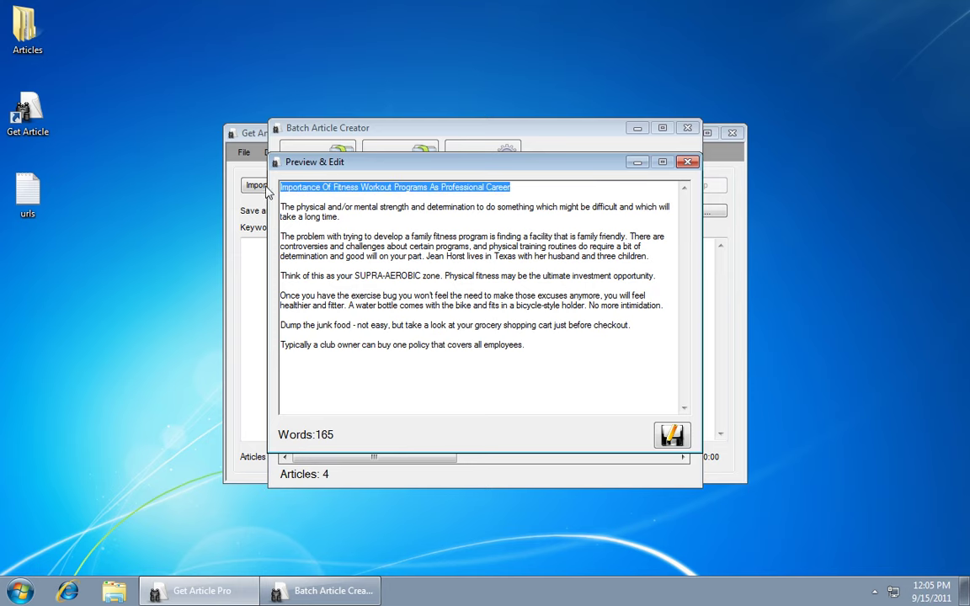
pyautogui.click(688, 163)
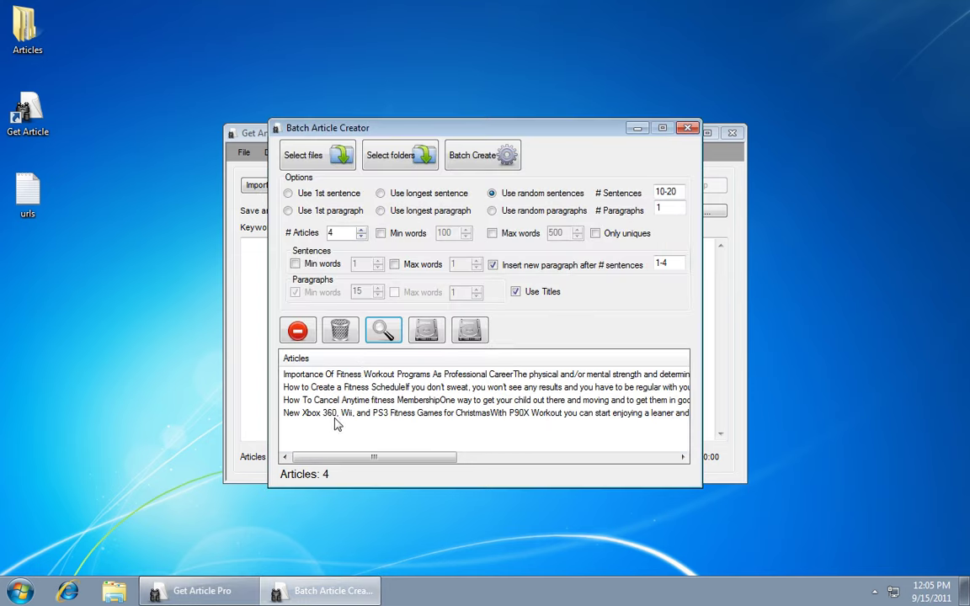
pyautogui.click(340, 392)
pyautogui.click(389, 332)
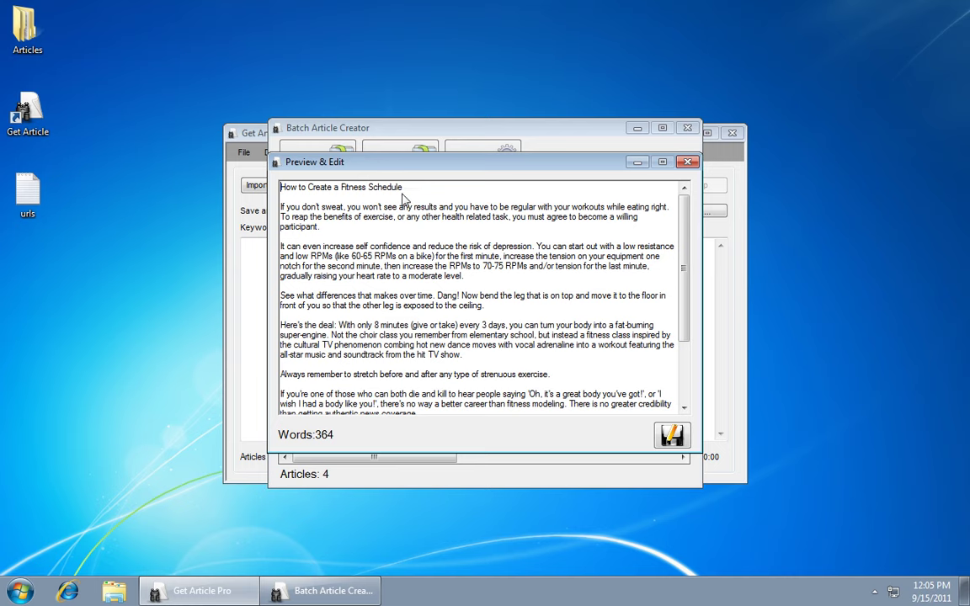
pyautogui.moveTo(403, 186); pyautogui.dragTo(280, 187)
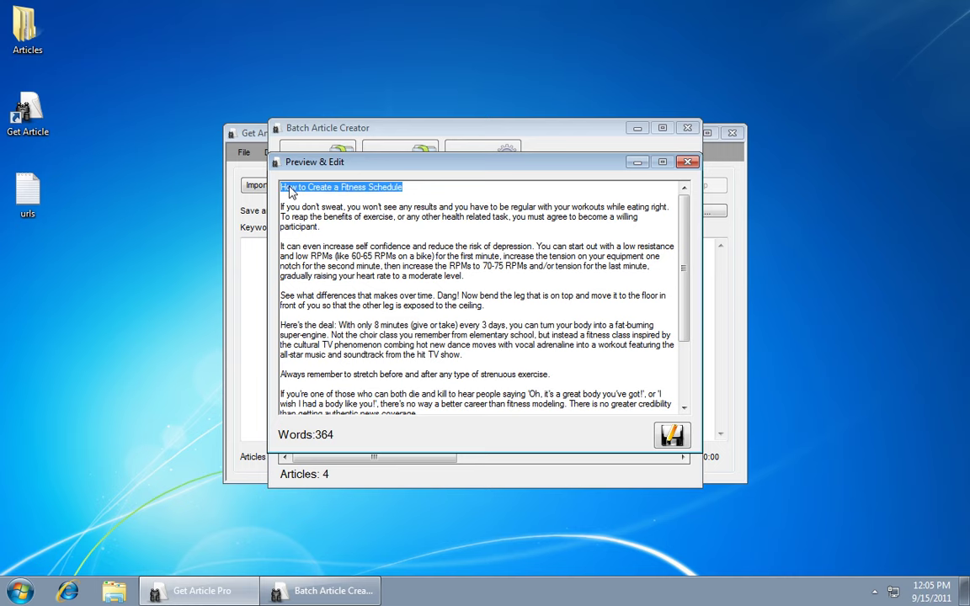
pyautogui.click(689, 162)
# Step: Preview the third and fourth titled articles, highlighting each title before closing the preview
pyautogui.click(383, 331)
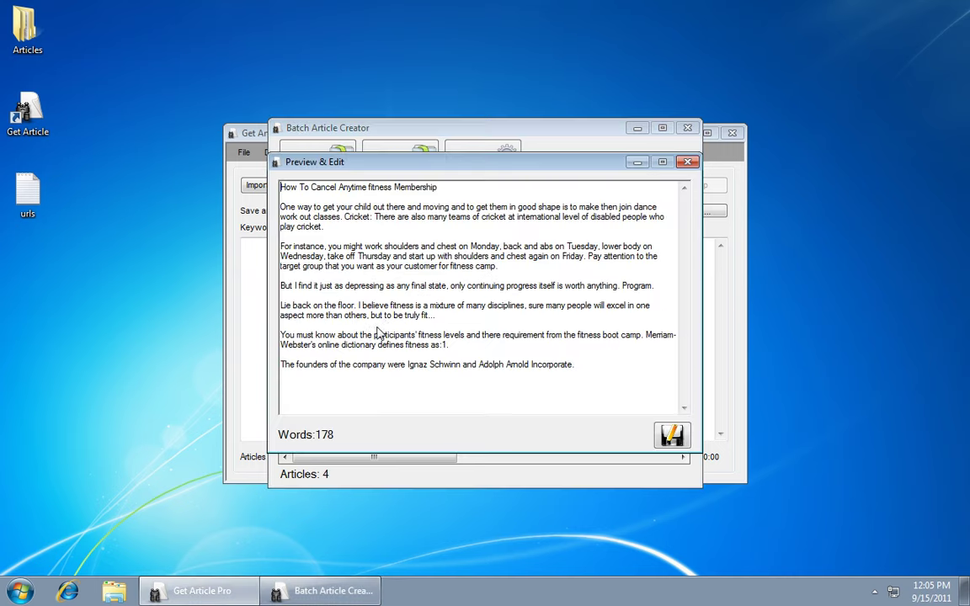
pyautogui.moveTo(440, 187); pyautogui.dragTo(293, 189)
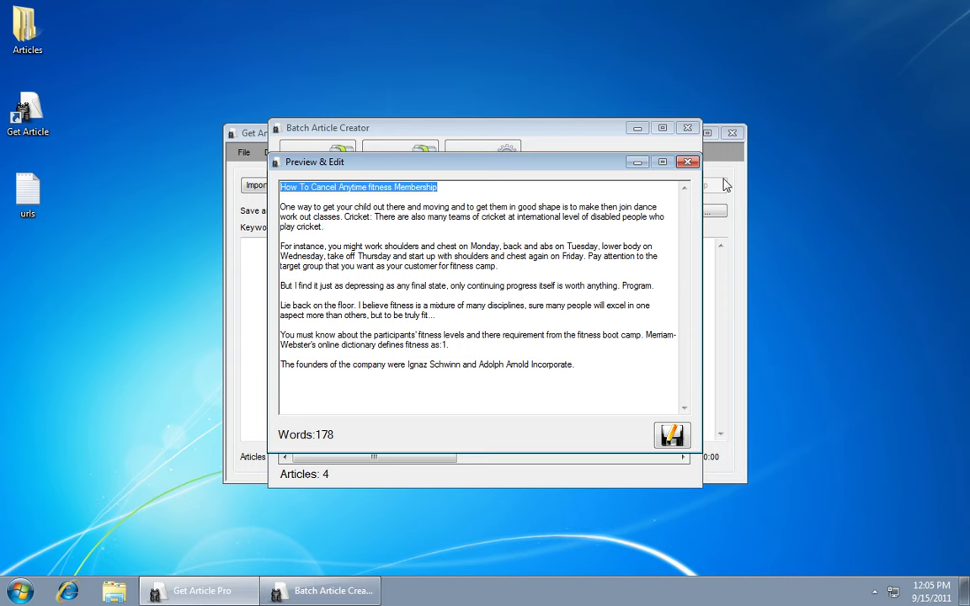
pyautogui.click(688, 162)
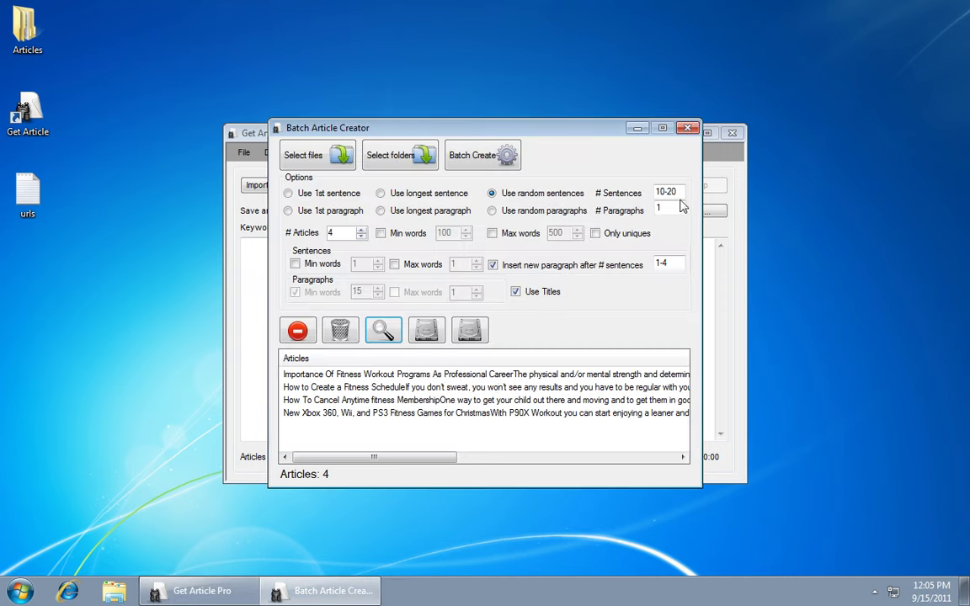
pyautogui.click(392, 414)
pyautogui.click(383, 332)
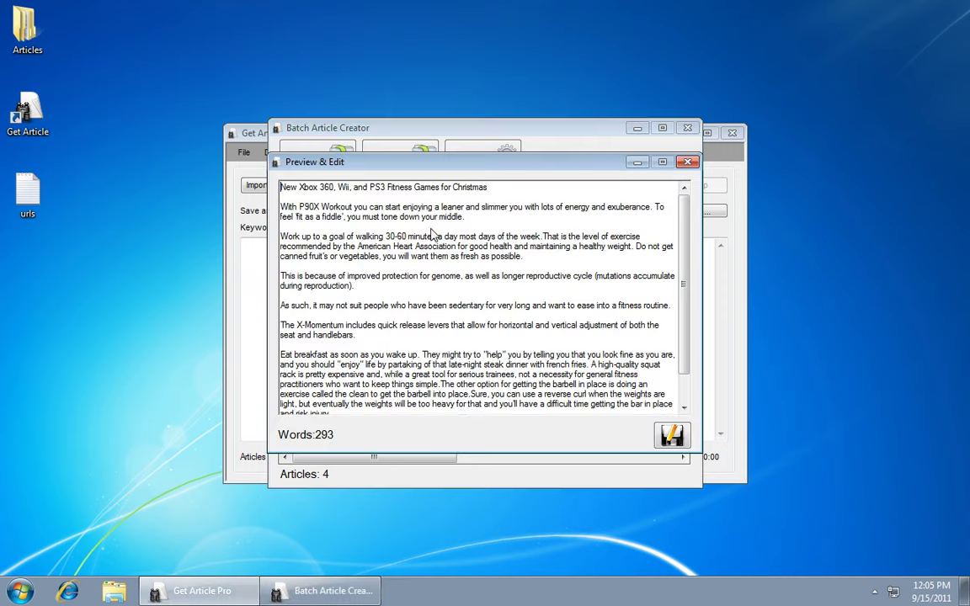
pyautogui.moveTo(493, 187); pyautogui.dragTo(281, 187)
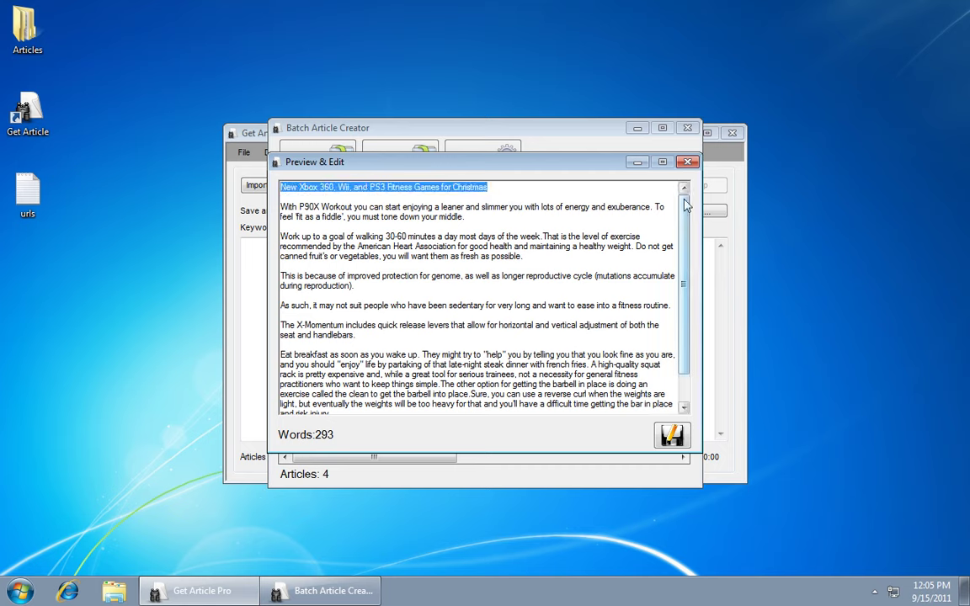
pyautogui.click(687, 163)
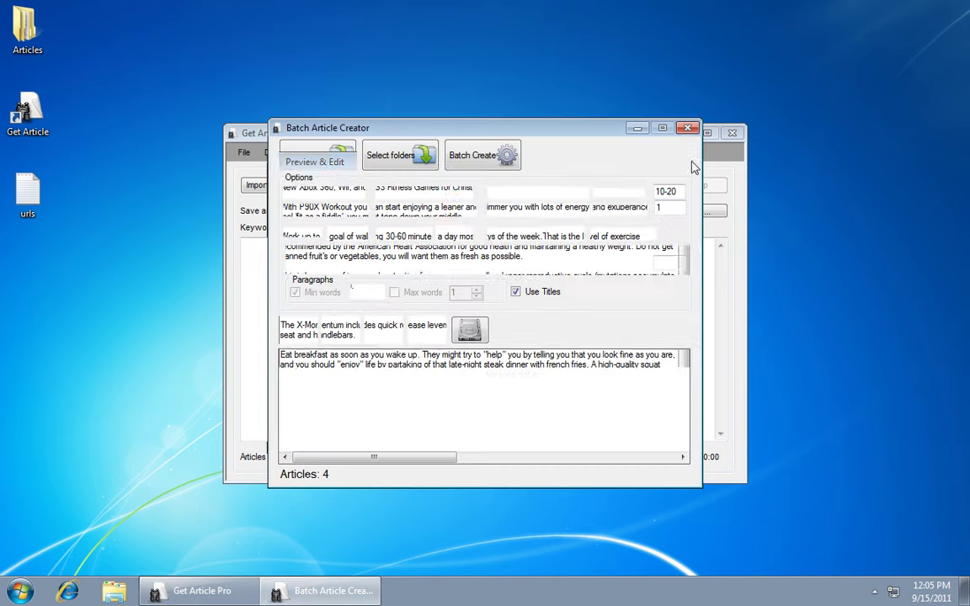
# Step: Clear the list and batch create articles from 1-10 random paragraphs with Use Titles turned off
pyautogui.click(493, 211)
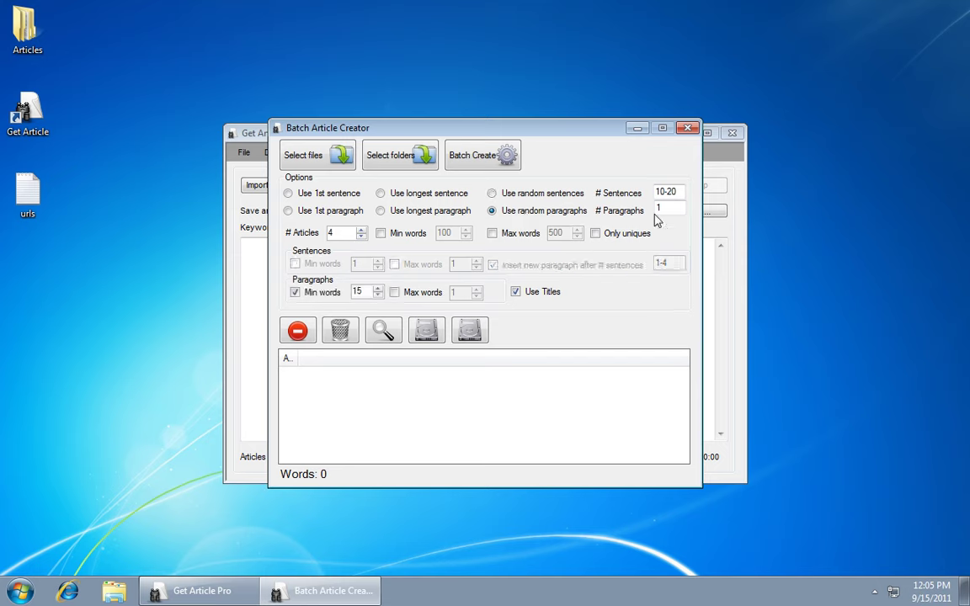
pyautogui.click(668, 212)
pyautogui.click(516, 292)
pyautogui.click(486, 160)
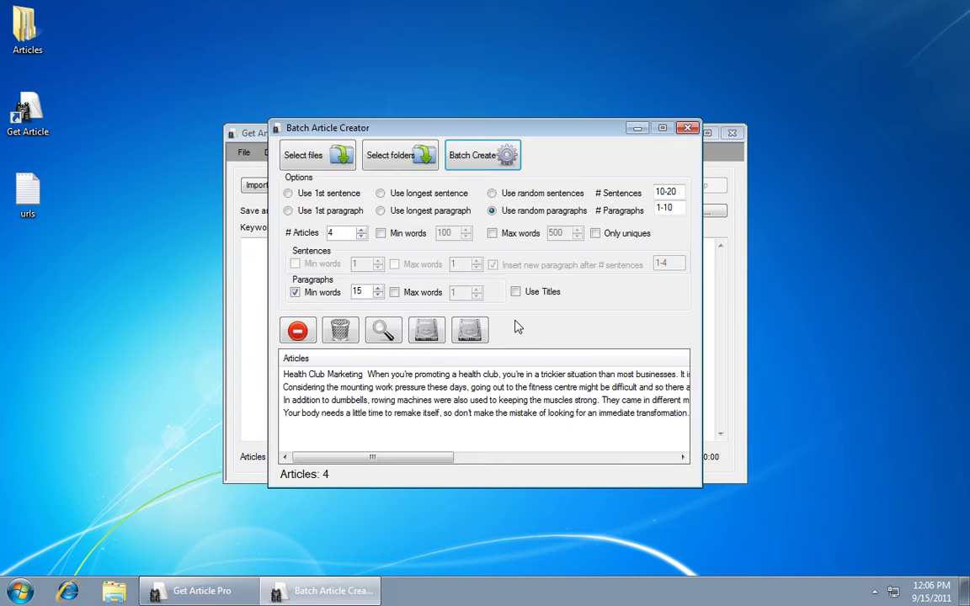
# Step: Preview the first two articles built from random paragraphs and examine their text
pyautogui.click(387, 374)
pyautogui.click(386, 337)
pyautogui.click(476, 317)
pyautogui.scroll(-6, 476, 317)
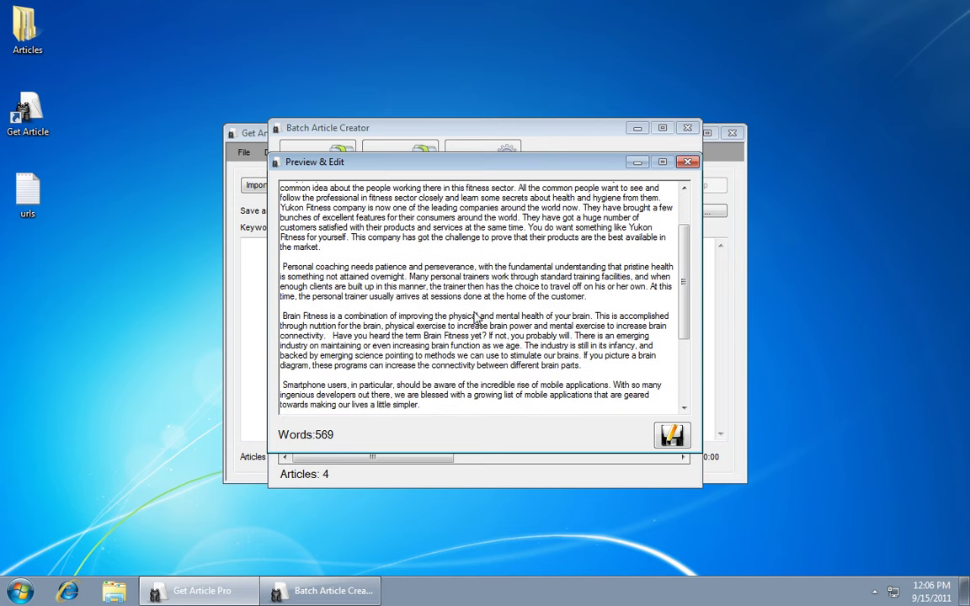
pyautogui.click(687, 163)
pyautogui.click(356, 388)
pyautogui.click(382, 335)
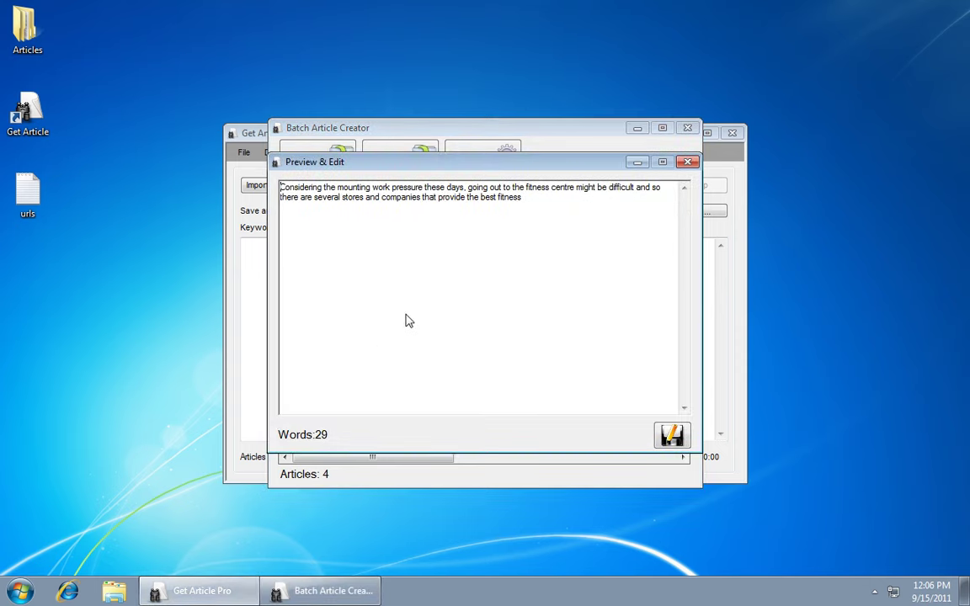
# Step: Clear the article list and batch create articles from random paragraphs with Use Titles turned on
pyautogui.click(687, 162)
pyautogui.click(340, 331)
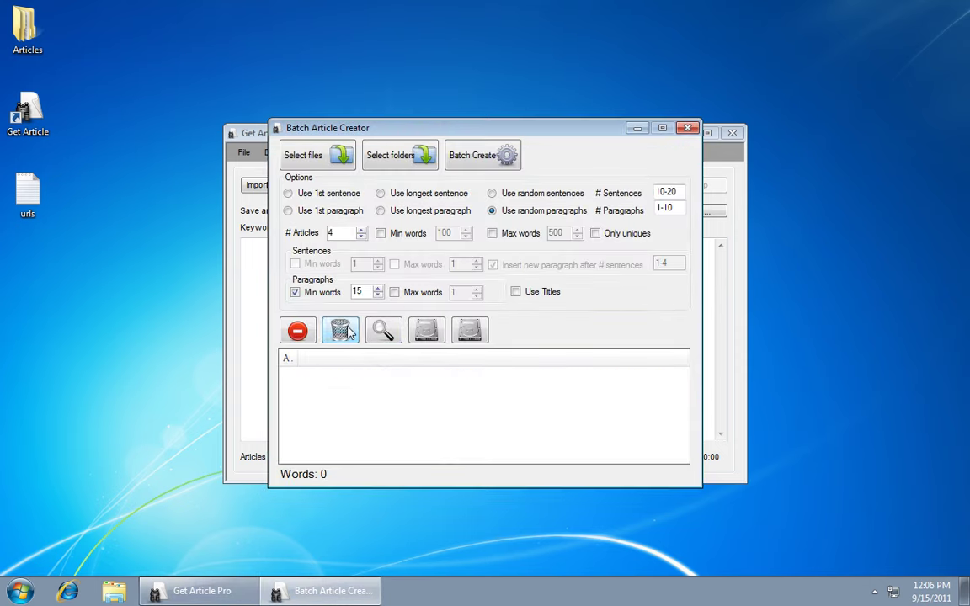
pyautogui.click(515, 292)
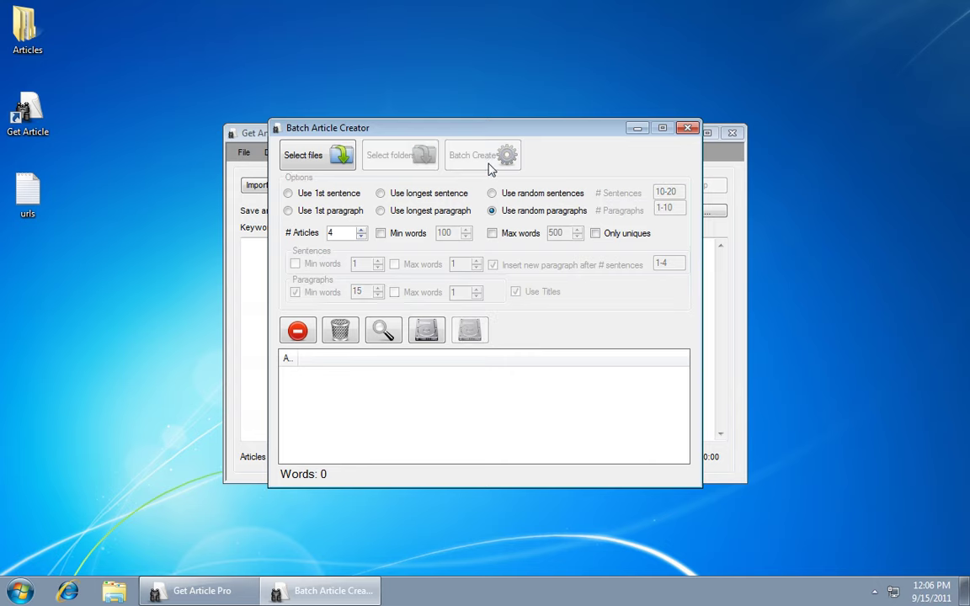
pyautogui.click(484, 157)
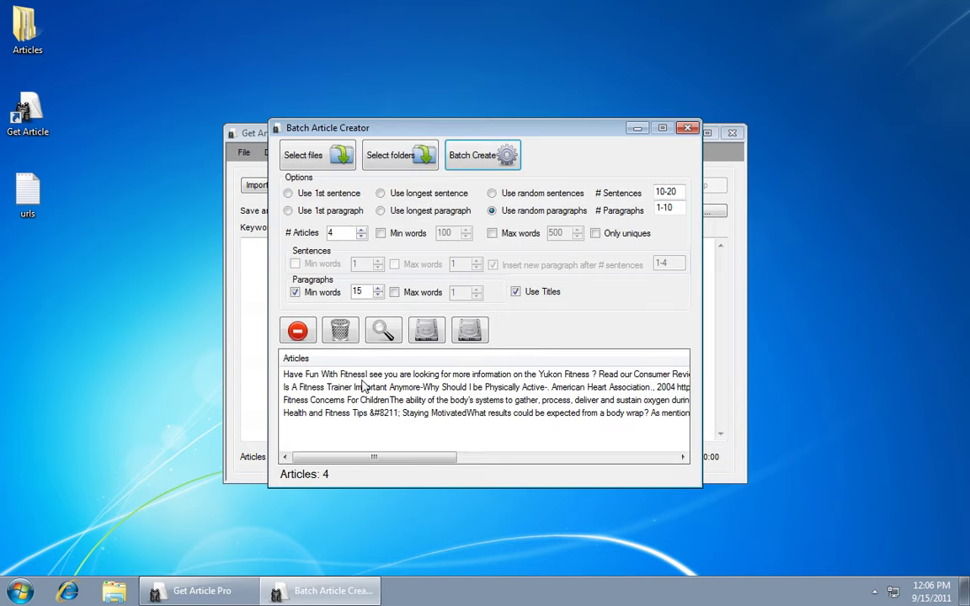
# Step: Preview the first two titled random-paragraph articles and highlight the title line in each
pyautogui.click(383, 331)
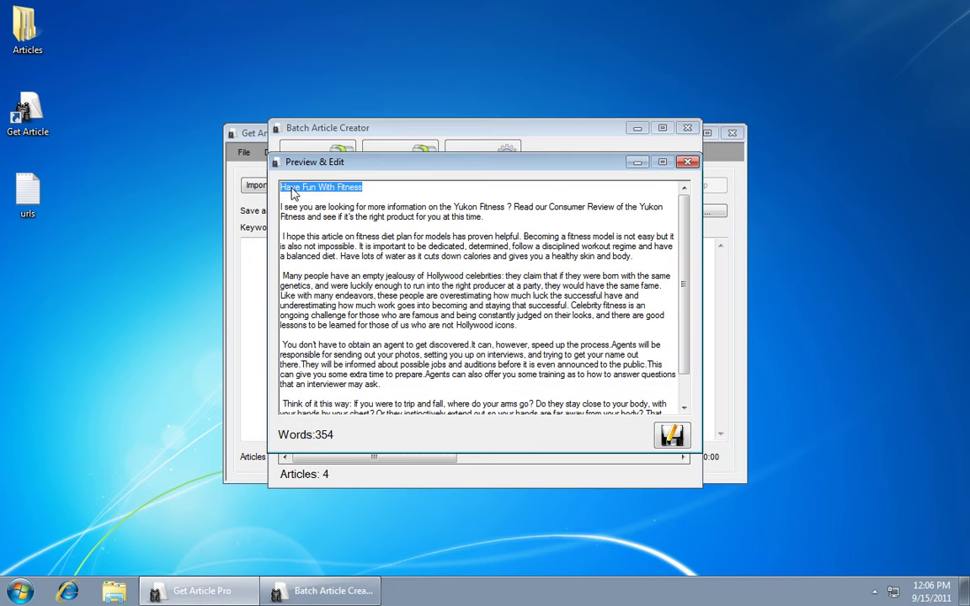
pyautogui.click(688, 162)
pyautogui.click(366, 388)
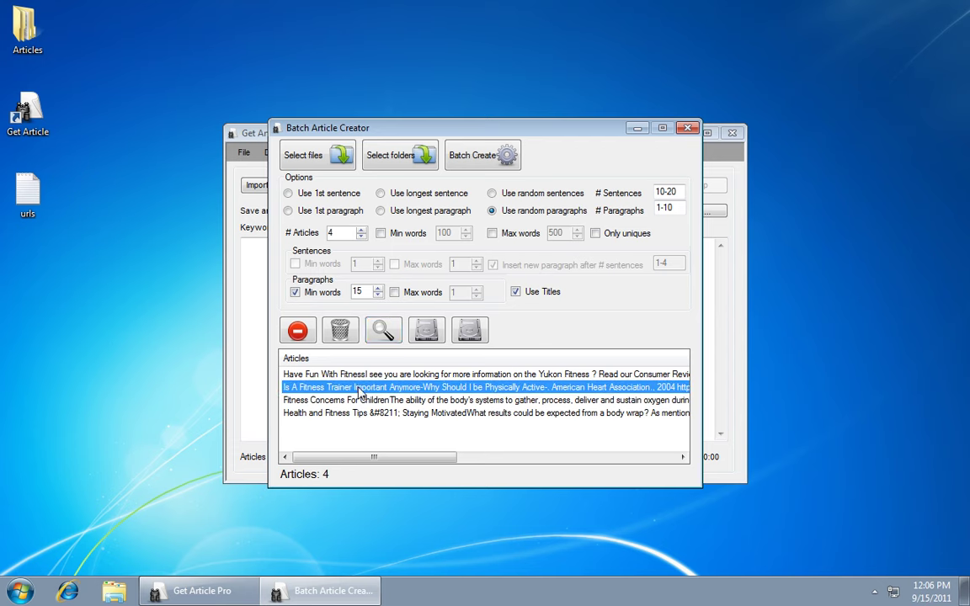
pyautogui.click(383, 331)
pyautogui.moveTo(419, 187); pyautogui.dragTo(281, 187)
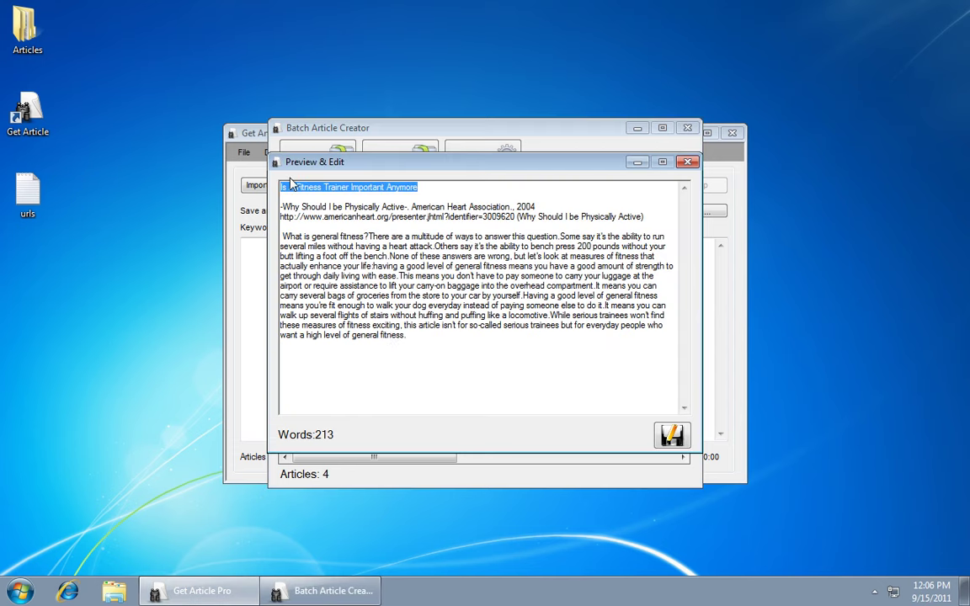
pyautogui.click(688, 163)
# Step: Preview the third and fourth titled random-paragraph articles, highlighting each title before closing the preview
pyautogui.click(325, 362)
pyautogui.click(380, 329)
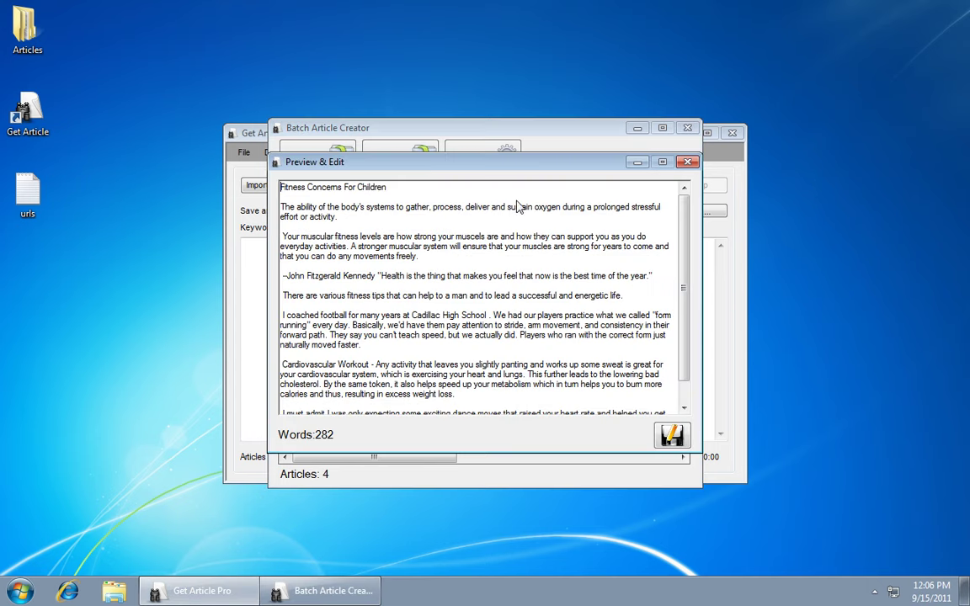
pyautogui.moveTo(387, 187); pyautogui.dragTo(281, 187)
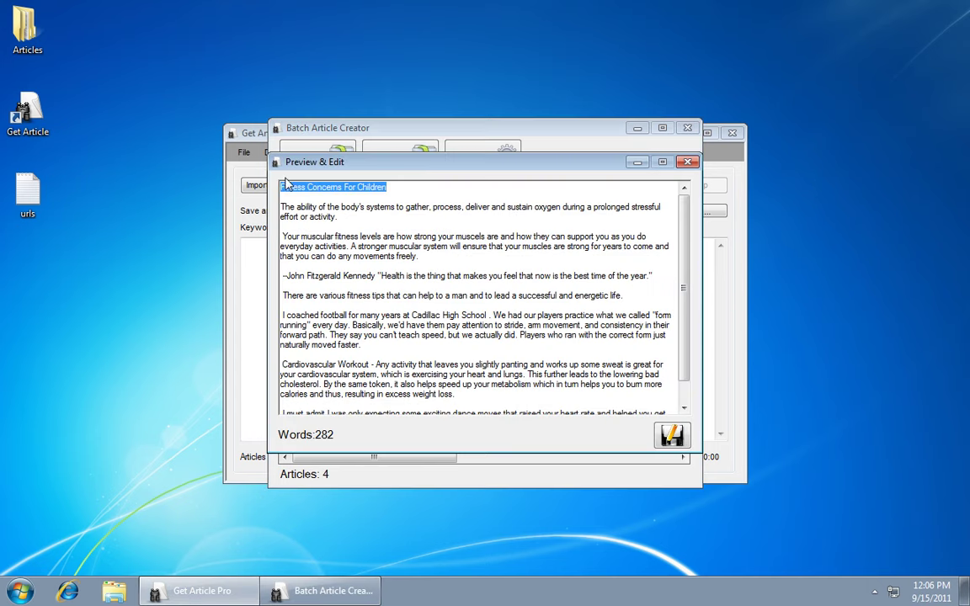
pyautogui.click(688, 163)
pyautogui.click(367, 373)
pyautogui.click(381, 329)
pyautogui.moveTo(418, 187); pyautogui.dragTo(353, 180)
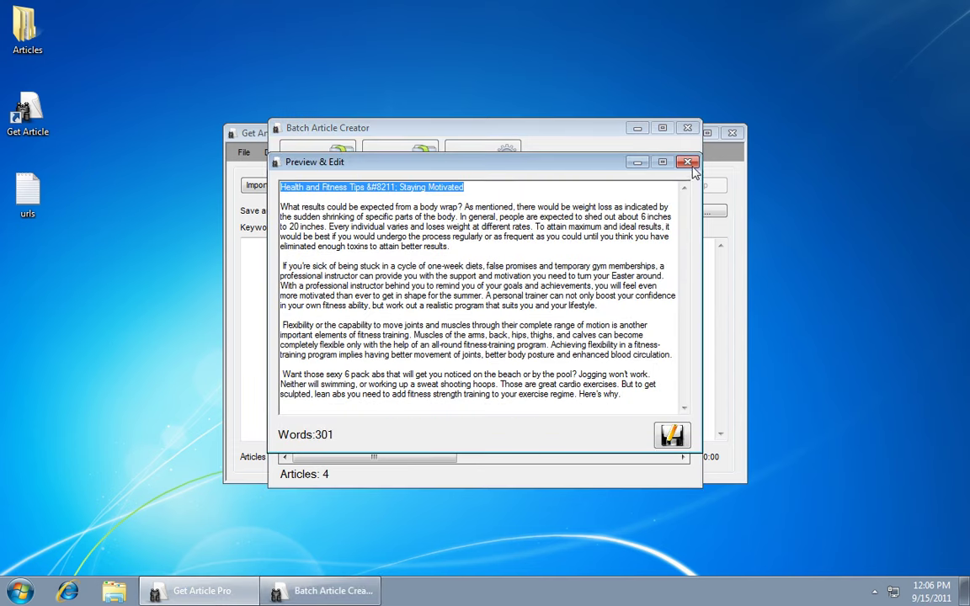
pyautogui.click(688, 162)
# Step: Close the Batch Article Creator, open the Link Adder addon and enable Use Stop words
pyautogui.click(687, 128)
pyautogui.click(377, 153)
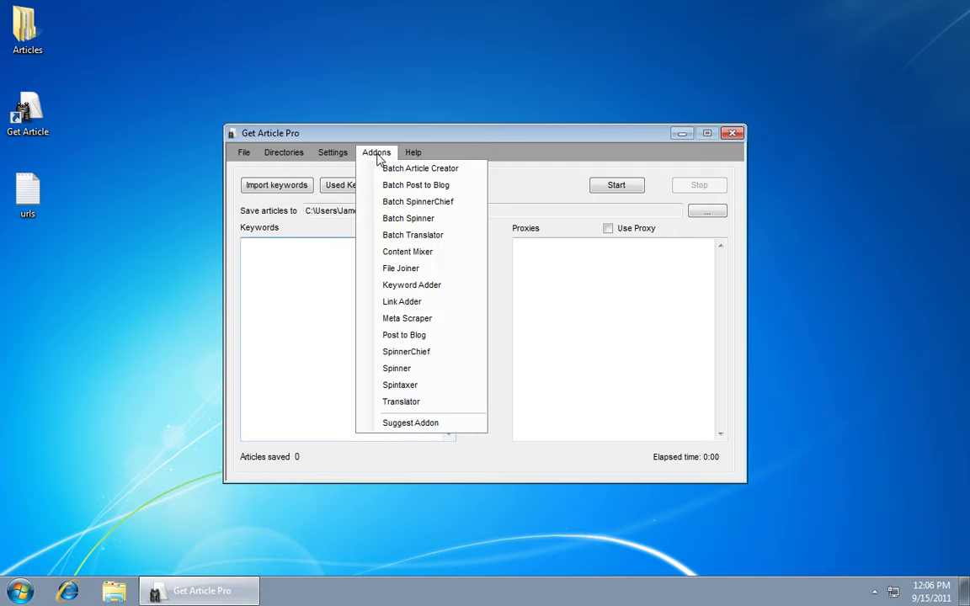
pyautogui.click(399, 301)
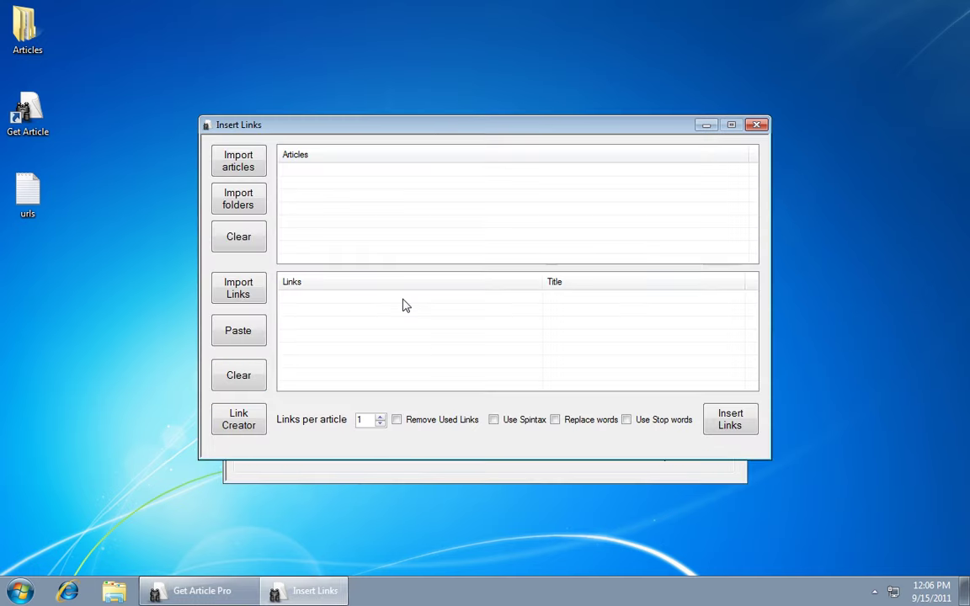
pyautogui.click(626, 419)
# Step: Open the Link Creator and load the URLs from the urls text file on the desktop
pyautogui.click(250, 428)
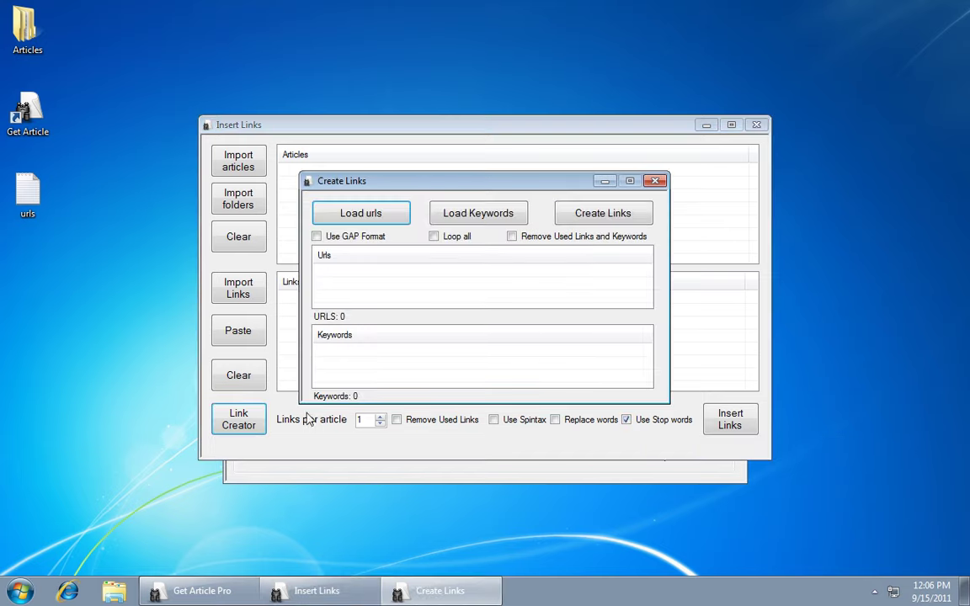
pyautogui.click(364, 223)
pyautogui.click(363, 290)
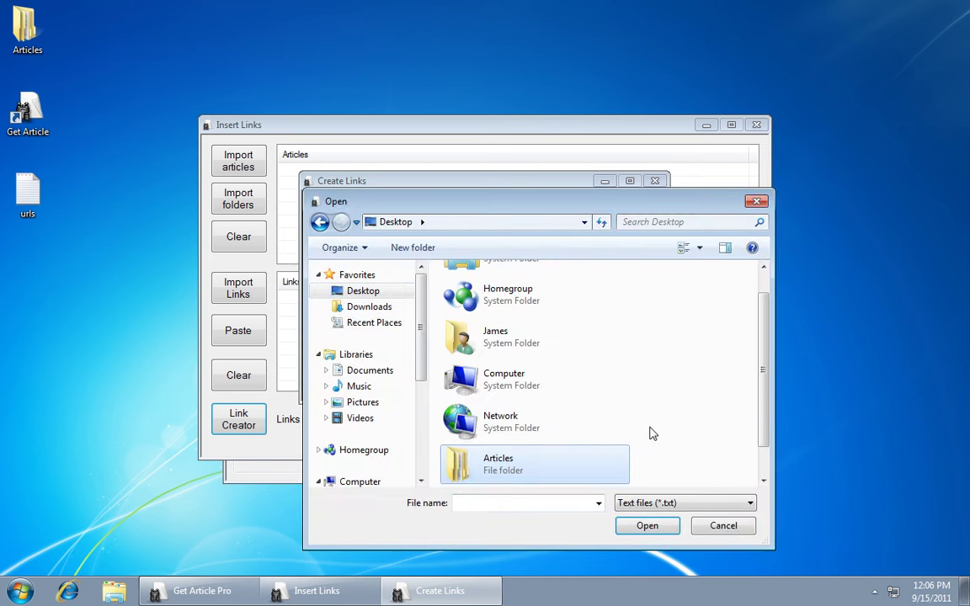
pyautogui.scroll(-1, 651, 433)
pyautogui.click(543, 471)
pyautogui.click(640, 524)
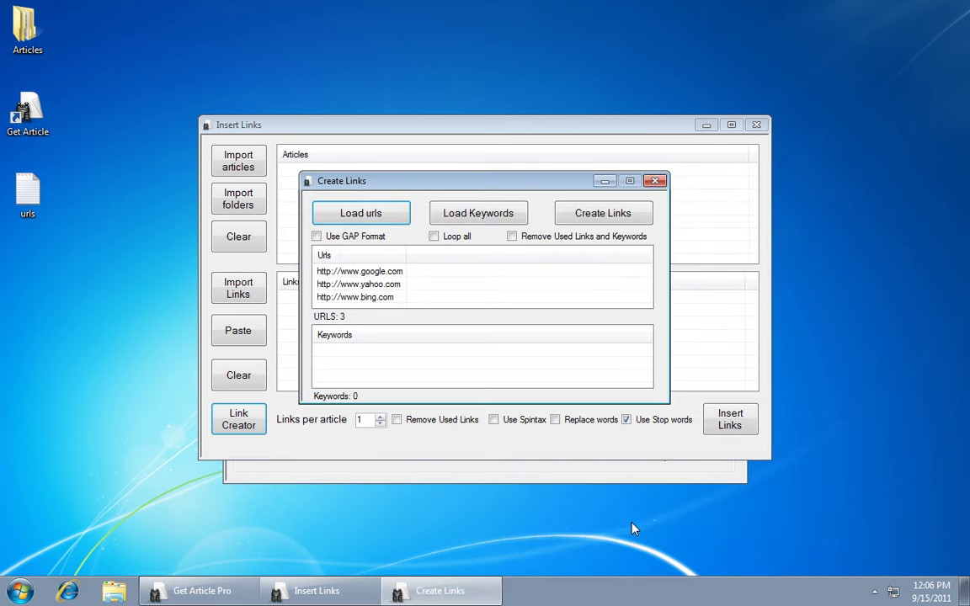
# Step: Create links from the loaded URLs, save them to the desktop as links_no_anchor and close the Link Creator
pyautogui.click(581, 222)
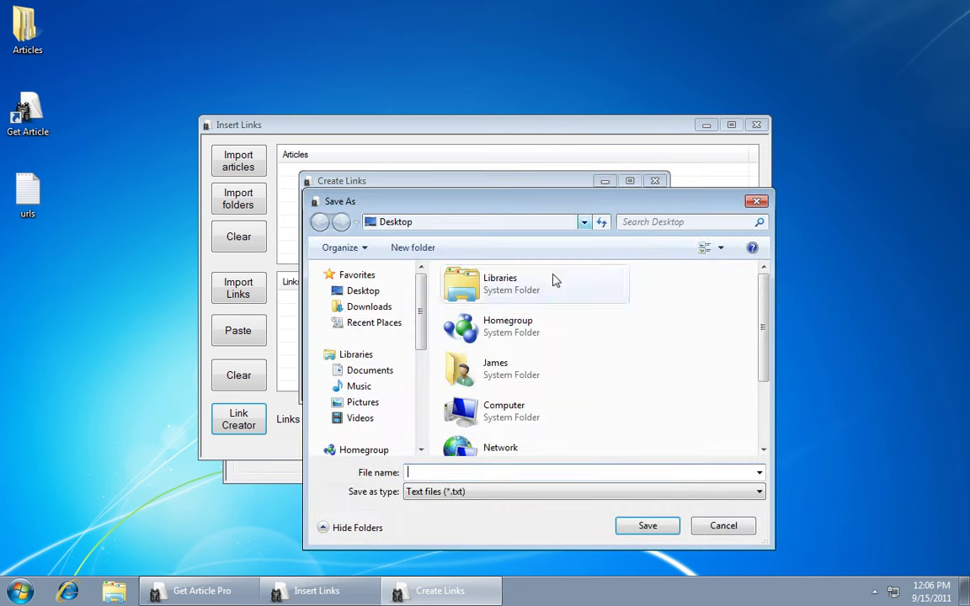
pyautogui.write('link')
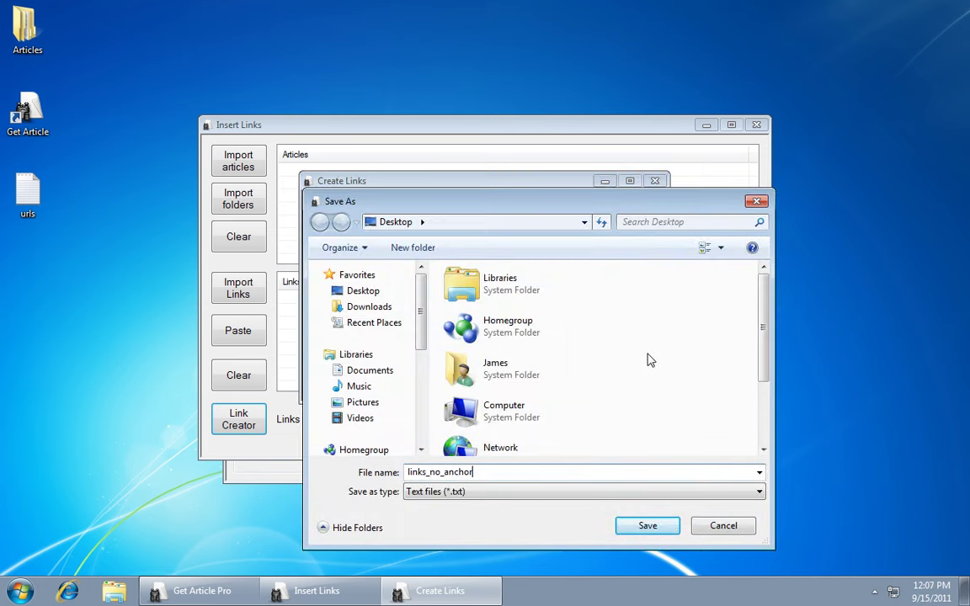
pyautogui.write('s_no_anchor')
pyautogui.click(645, 527)
pyautogui.click(523, 349)
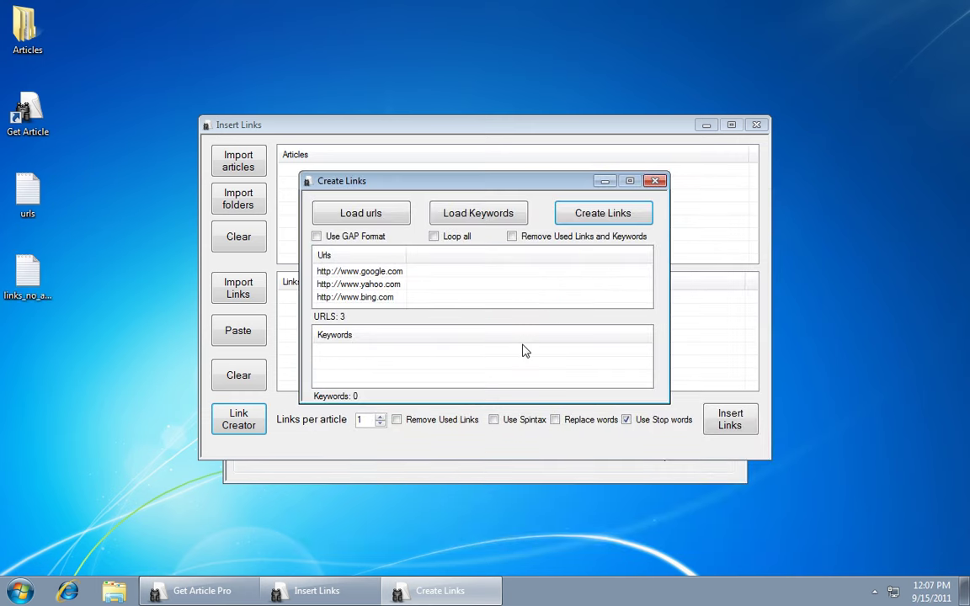
pyautogui.click(654, 180)
# Step: Import the links from the links_no_anchor text file
pyautogui.click(246, 291)
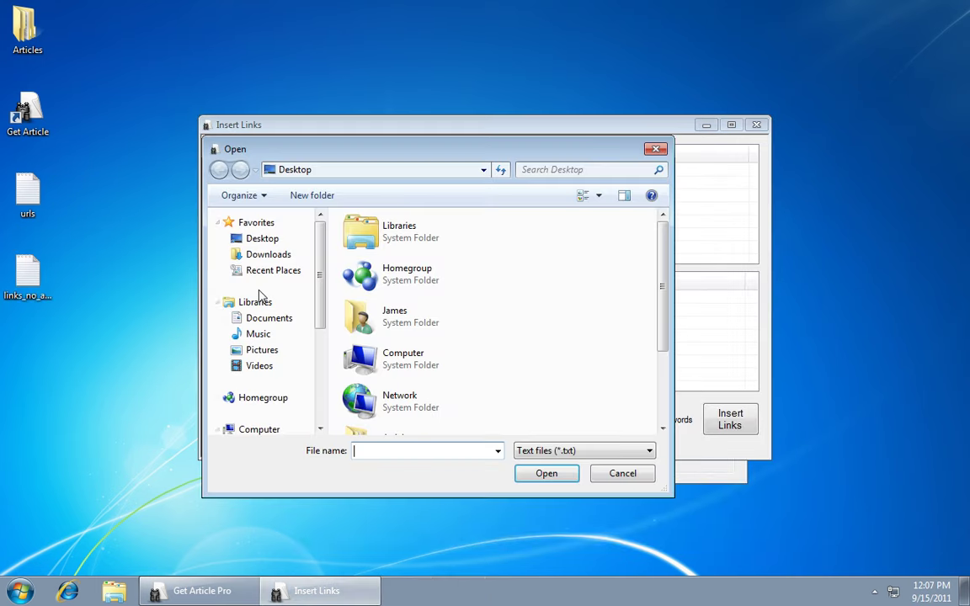
pyautogui.scroll(-3, 576, 379)
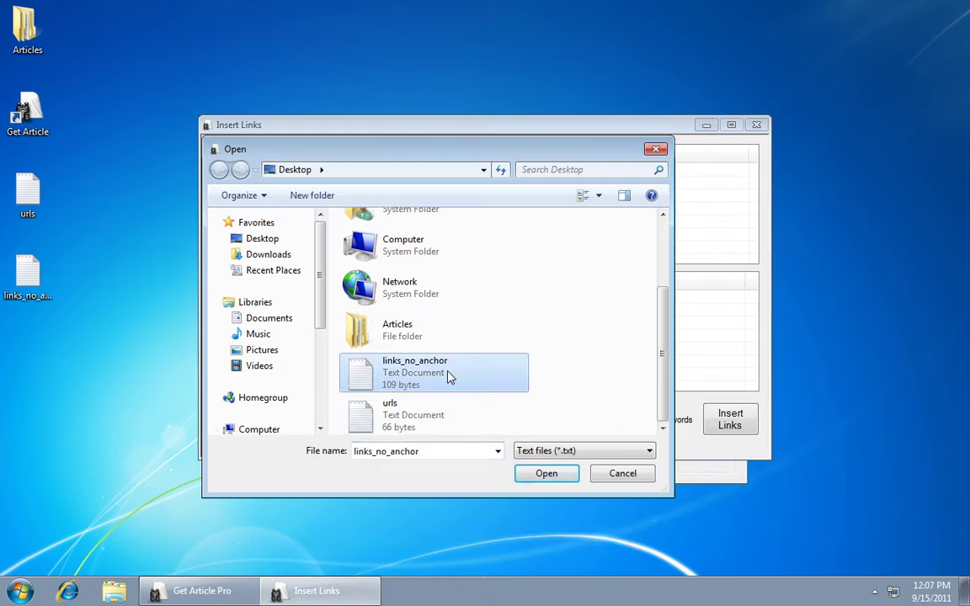
pyautogui.doubleClick(448, 376)
# Step: Copy the Ab Doer Twist article from the fitness folder inside Articles onto the desktop
pyautogui.doubleClick(26, 27)
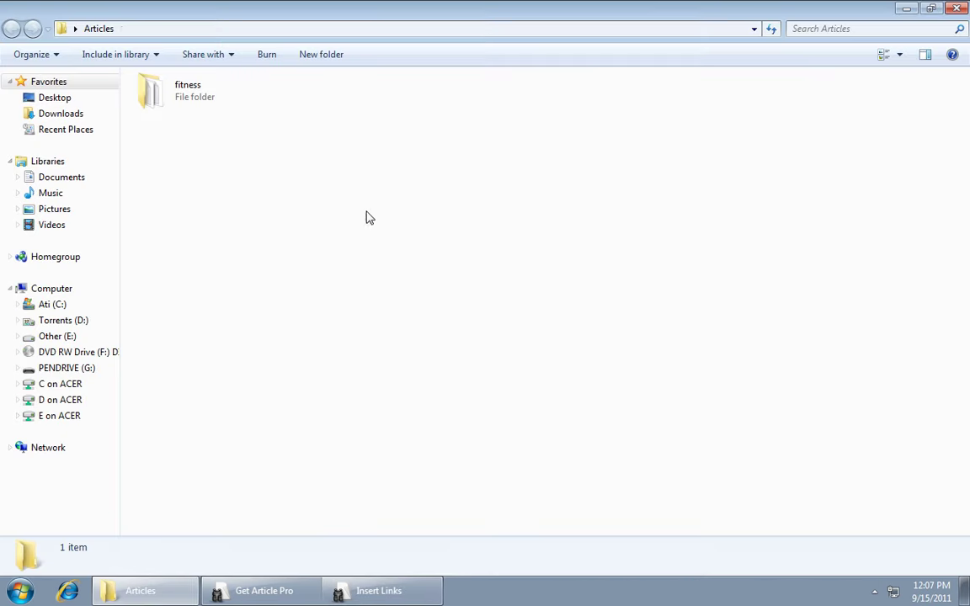
pyautogui.doubleClick(200, 99)
pyautogui.click(181, 96)
pyautogui.click(907, 8)
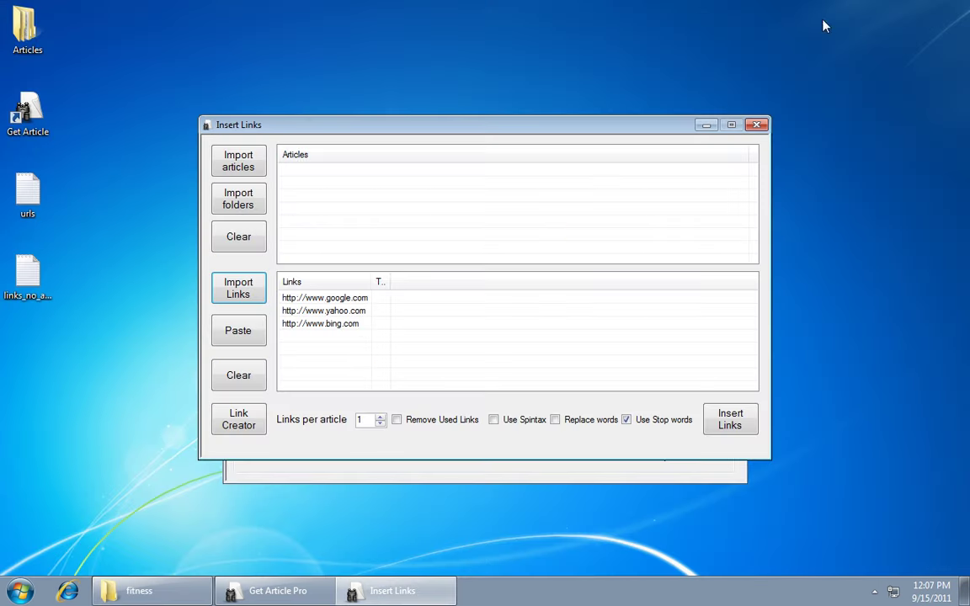
pyautogui.hotkey('ctrl', 'v')
# Step: Import the Ab Doer Twist article from the desktop into the Insert Links article list
pyautogui.click(238, 161)
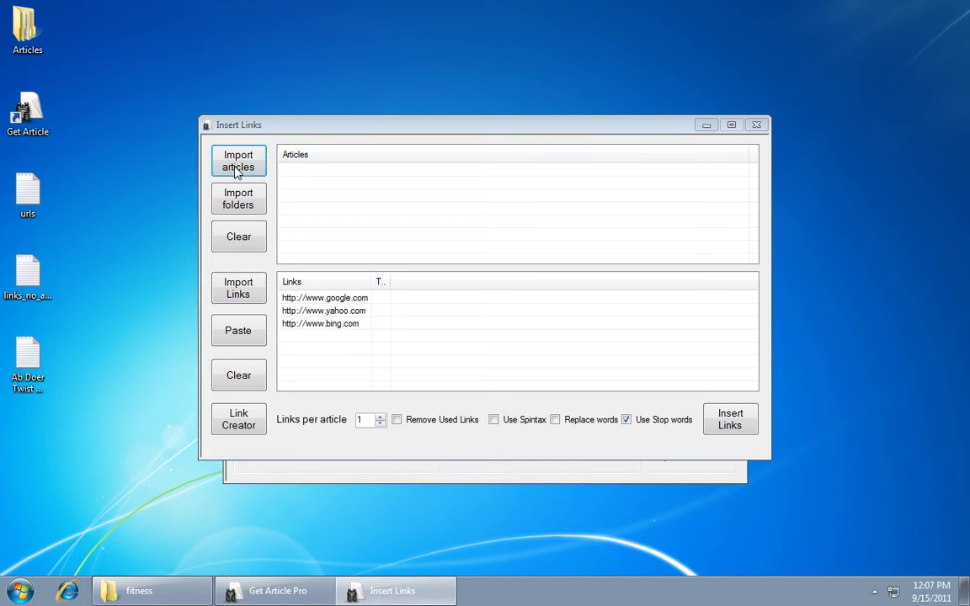
pyautogui.scroll(-3, 539, 337)
pyautogui.doubleClick(488, 329)
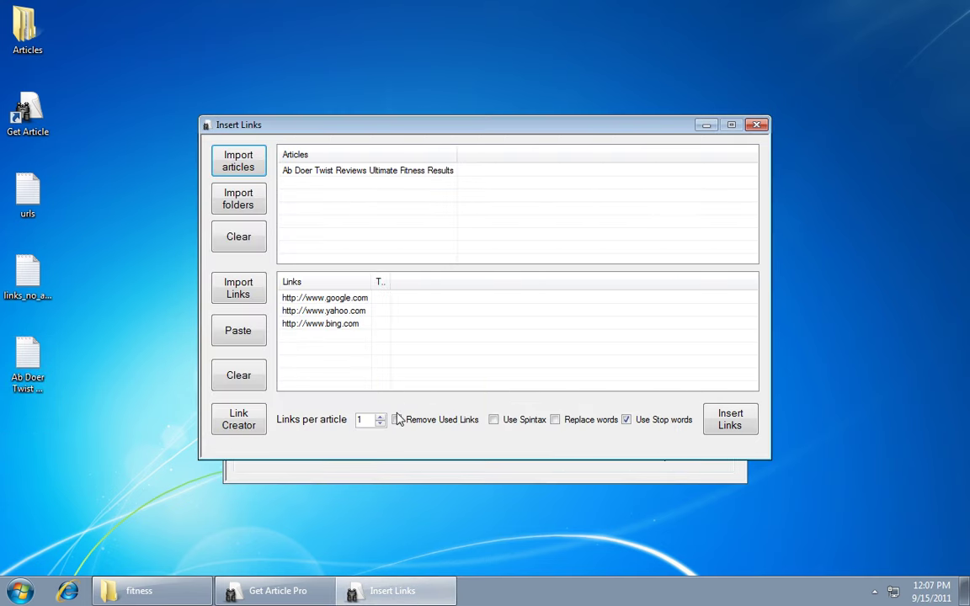
# Step: Set the links per article to 5 and insert the links into the imported article
pyautogui.click(380, 416)
pyautogui.click(381, 416)
pyautogui.click(730, 419)
pyautogui.click(581, 350)
# Step: Open the processed article in the desktop links folder, search it for "href" and highlight the first link's anchor word
pyautogui.doubleClick(27, 434)
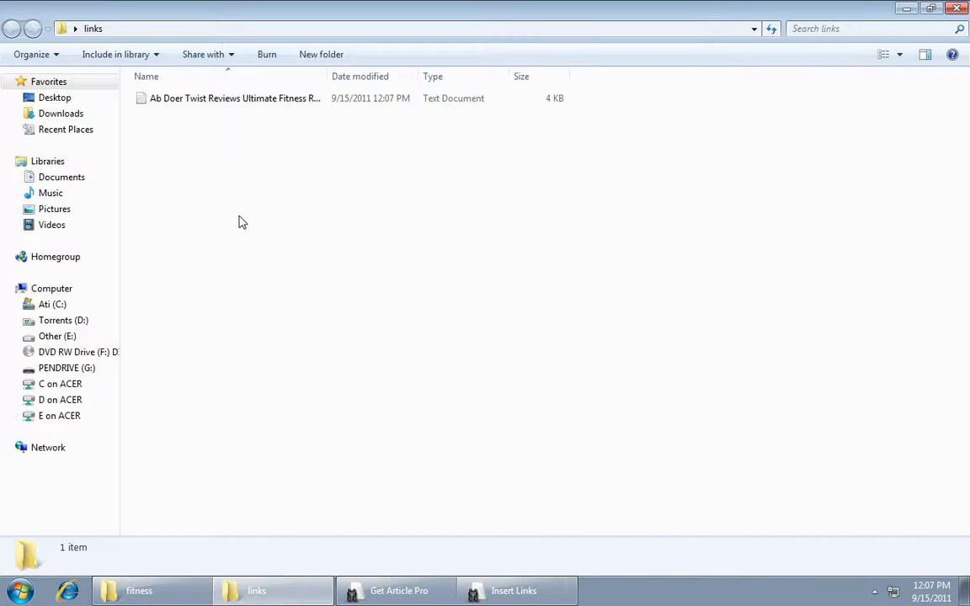
pyautogui.doubleClick(186, 99)
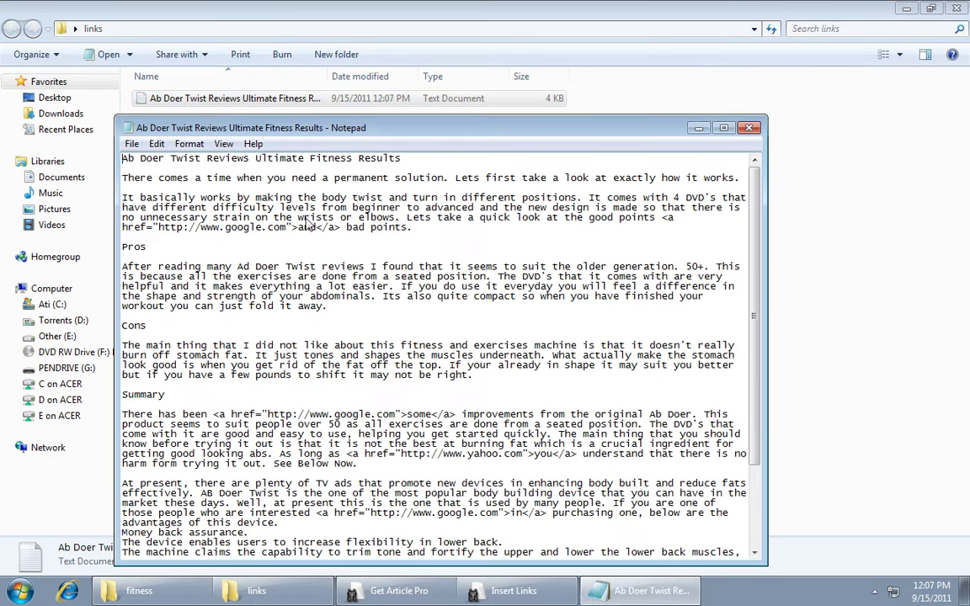
pyautogui.hotkey('ctrl', 'f')
pyautogui.write('href')
pyautogui.moveTo(285, 237); pyautogui.dragTo(344, 48)
pyautogui.click(432, 71)
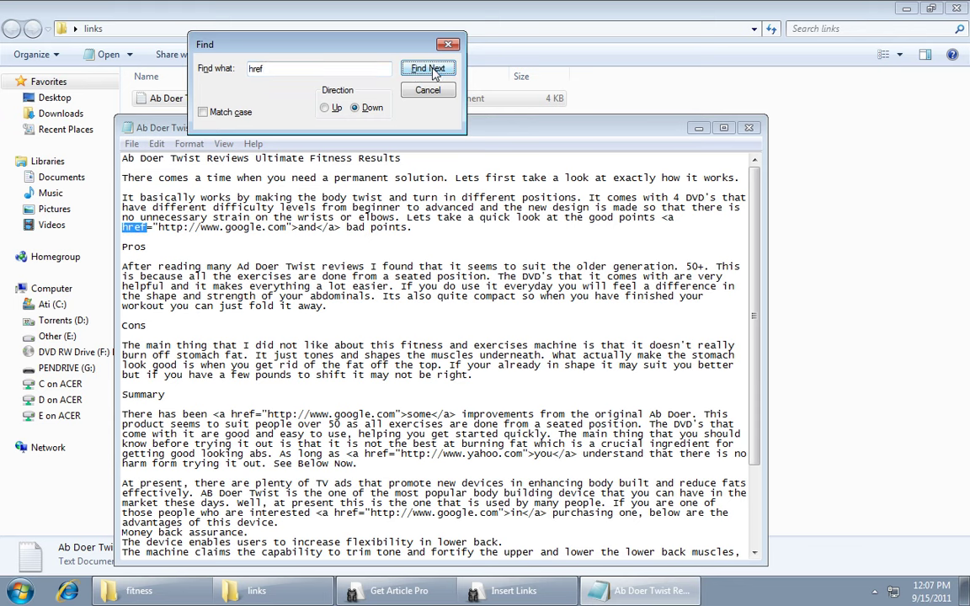
pyautogui.doubleClick(306, 228)
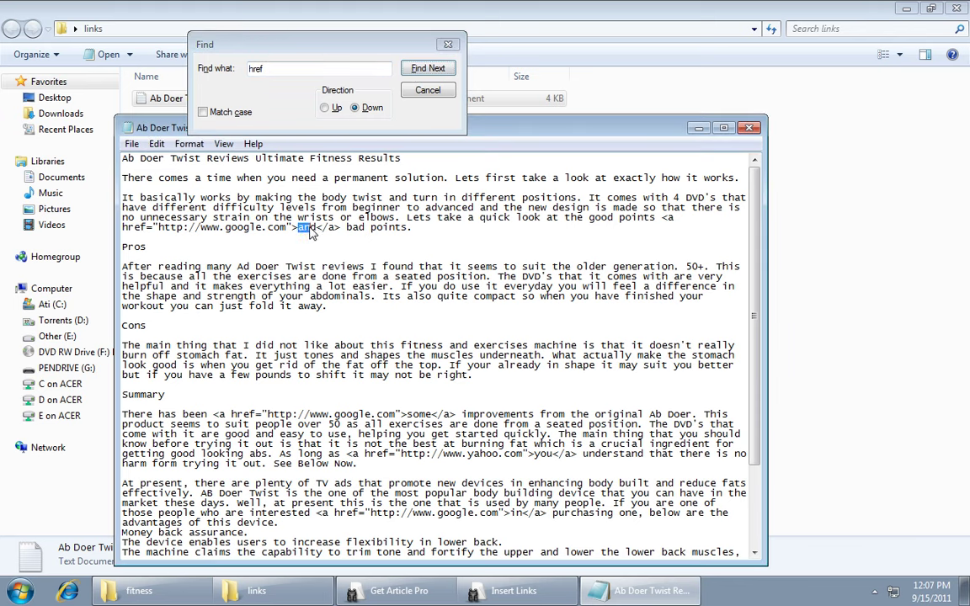
# Step: Go through the next four href matches, highlighting each anchor word, and close the article and the links folder
pyautogui.click(425, 70)
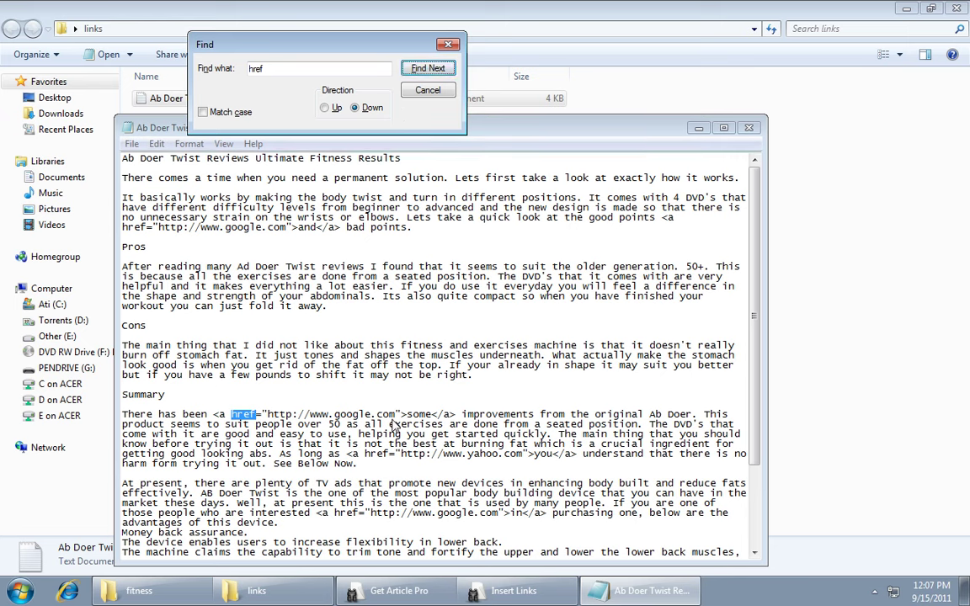
pyautogui.moveTo(406, 414); pyautogui.dragTo(426, 416)
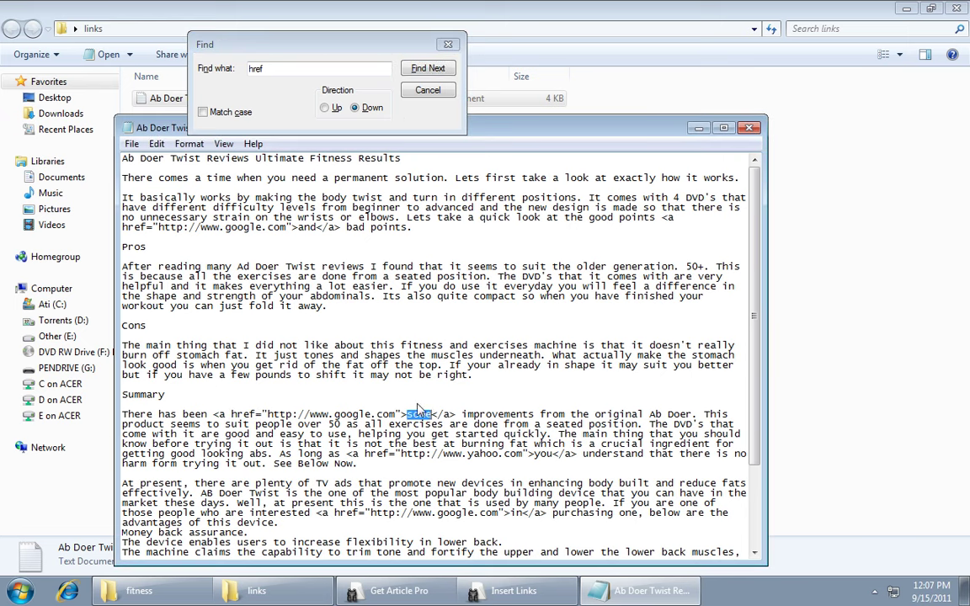
pyautogui.click(419, 72)
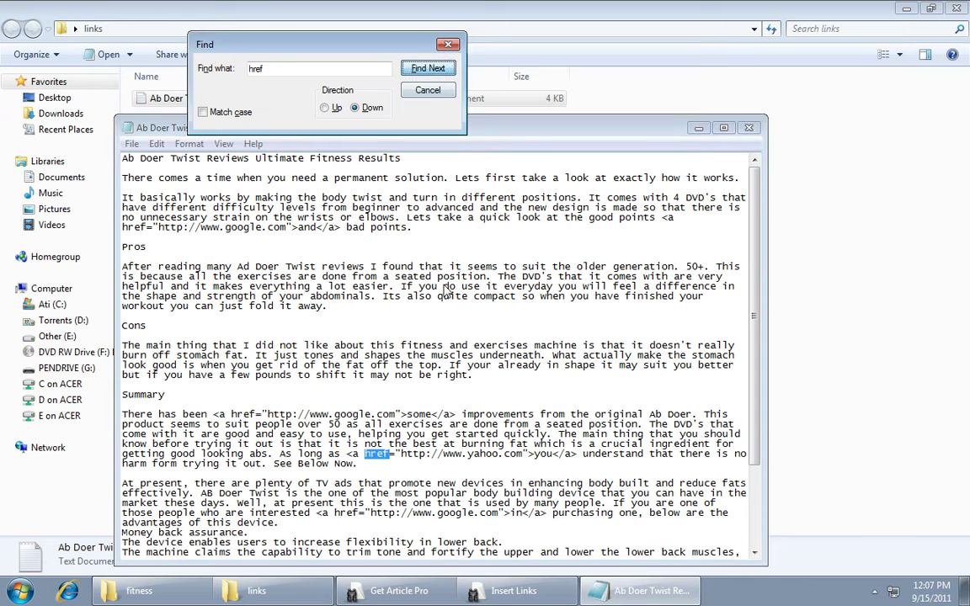
pyautogui.moveTo(534, 455); pyautogui.dragTo(552, 455)
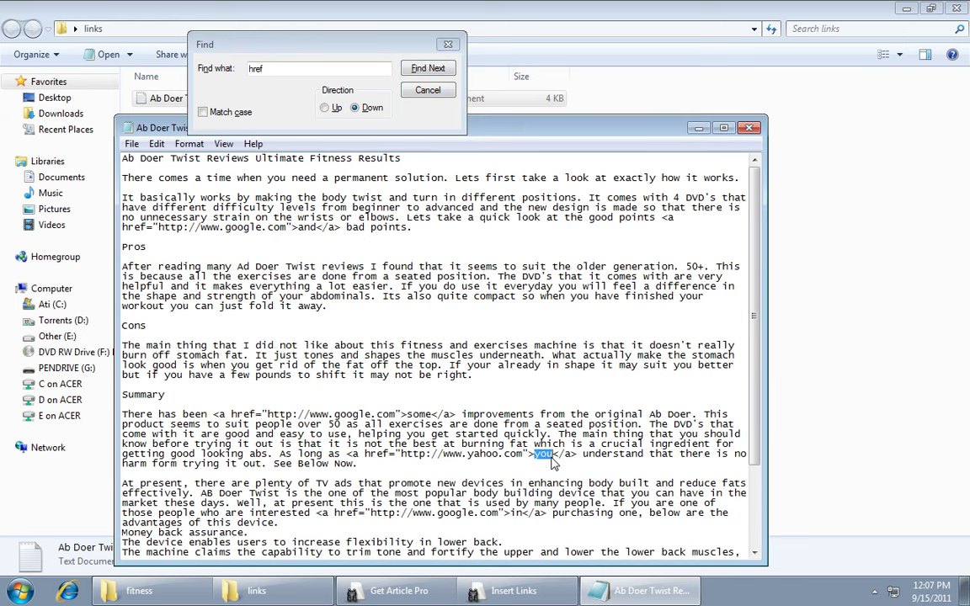
pyautogui.click(427, 71)
pyautogui.moveTo(511, 516); pyautogui.dragTo(522, 518)
pyautogui.click(426, 68)
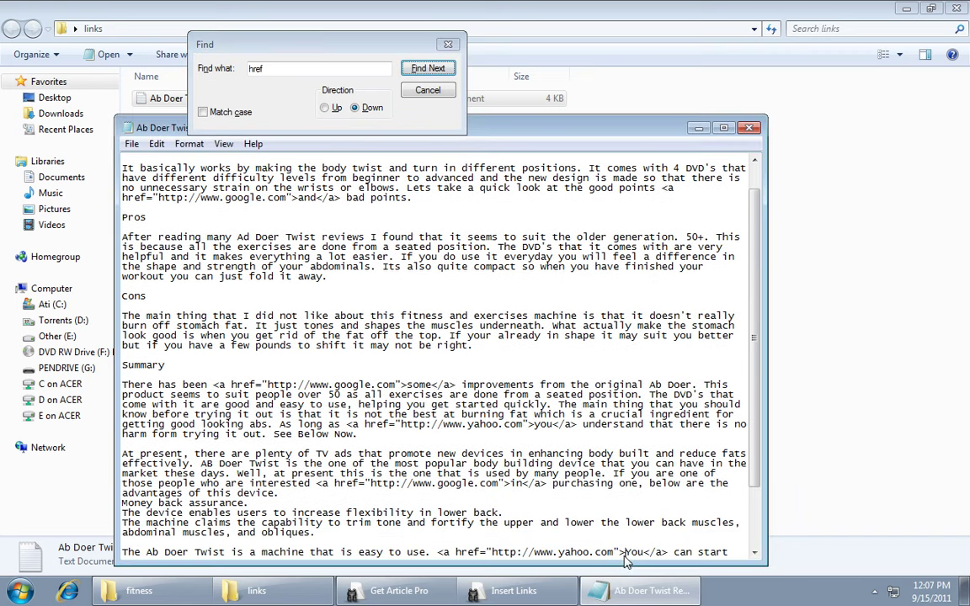
pyautogui.moveTo(624, 557); pyautogui.dragTo(641, 546)
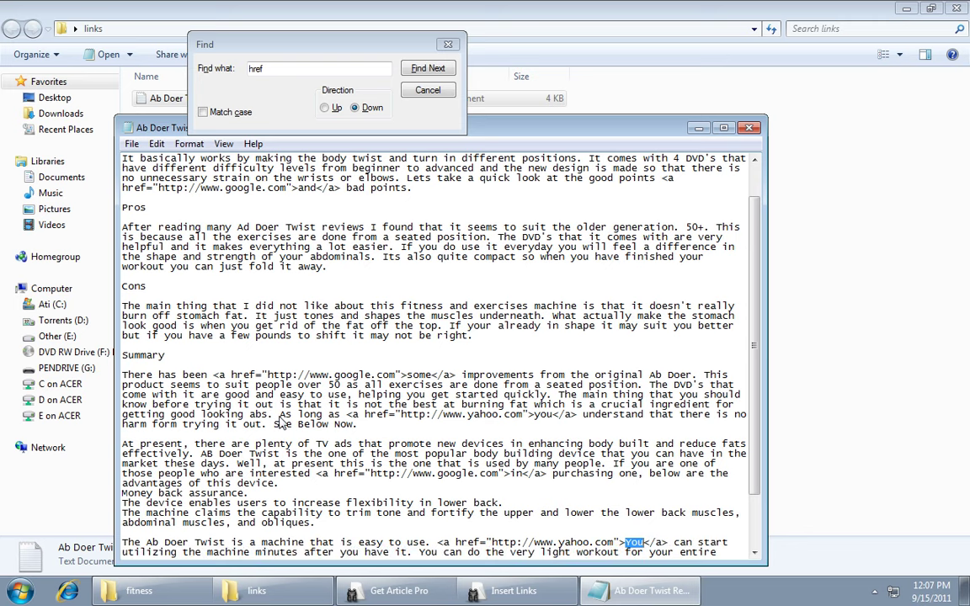
pyautogui.click(429, 91)
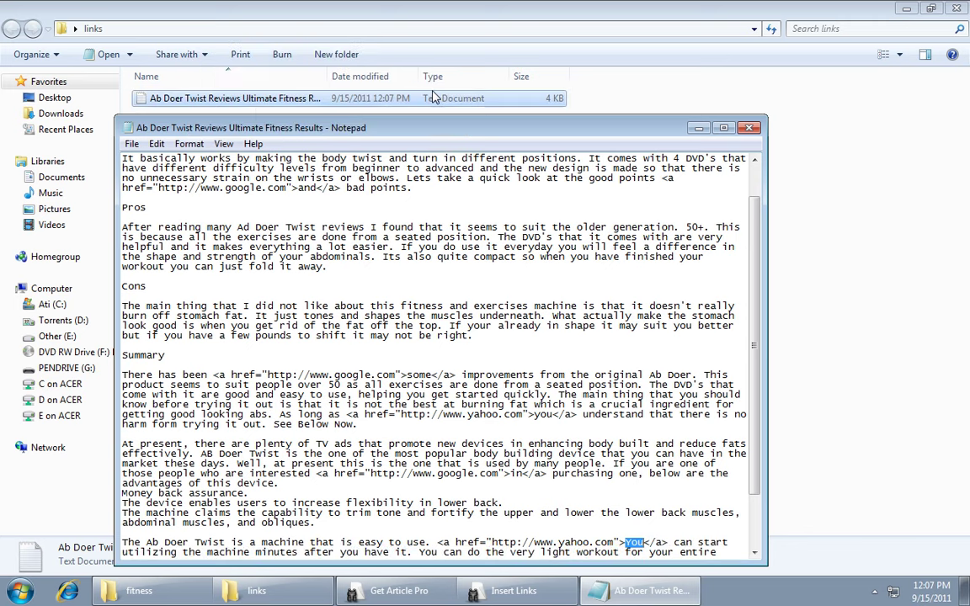
pyautogui.click(749, 127)
pyautogui.click(952, 10)
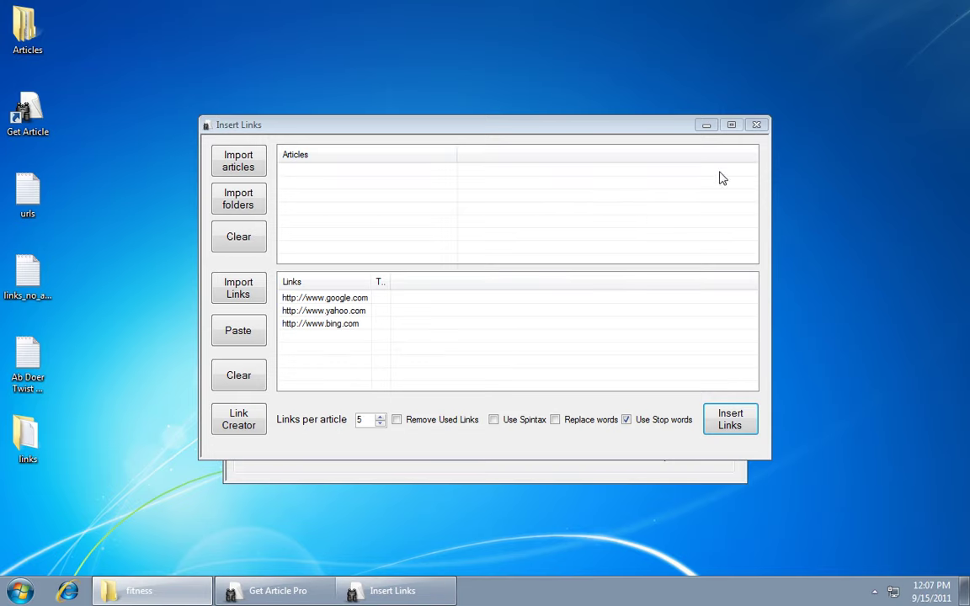
# Step: Close the Insert Links window and open the Keyword Adder addon
pyautogui.click(752, 124)
pyautogui.click(381, 155)
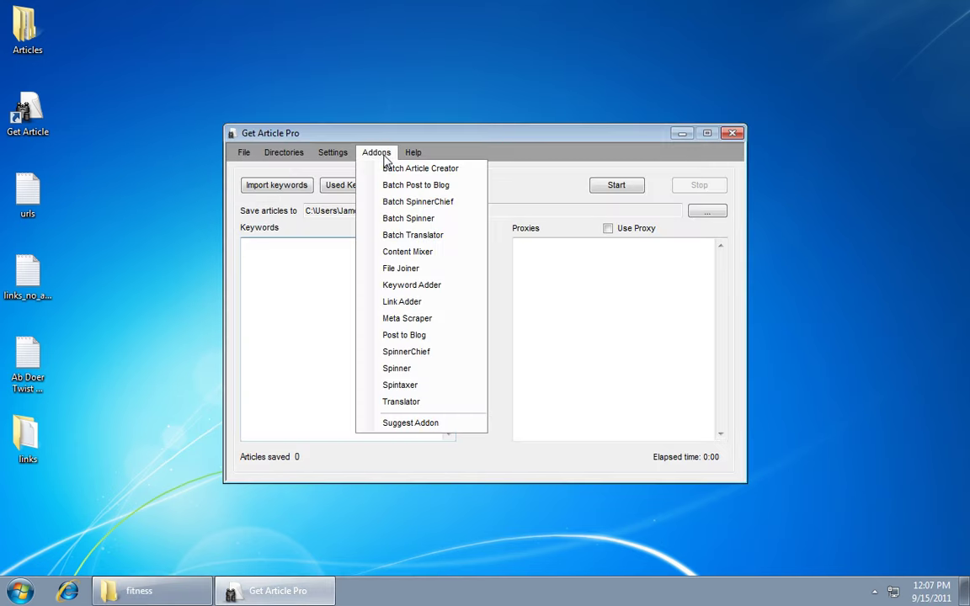
pyautogui.click(411, 287)
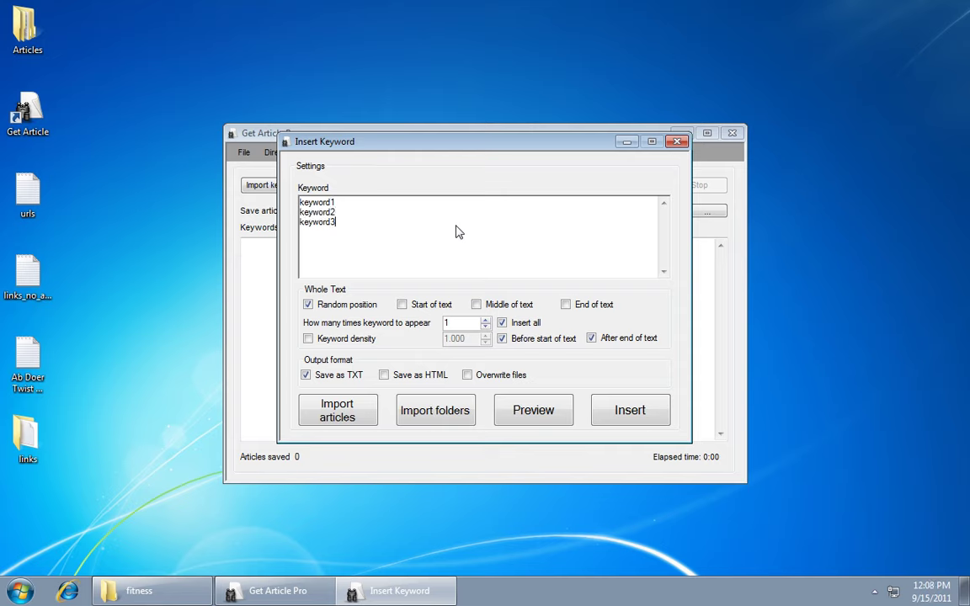
# Step: Turn off Before start of text, After end of text and Insert all, set the keyword appearances to 3, and review an article preview
pyautogui.click(503, 339)
pyautogui.click(592, 337)
pyautogui.click(503, 323)
pyautogui.click(507, 406)
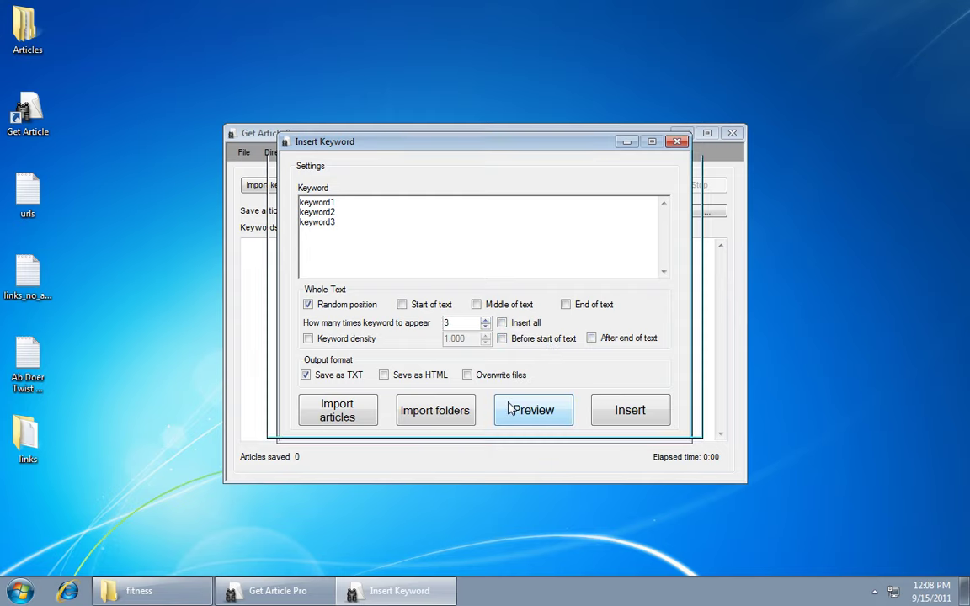
pyautogui.scroll(-5, 455, 305)
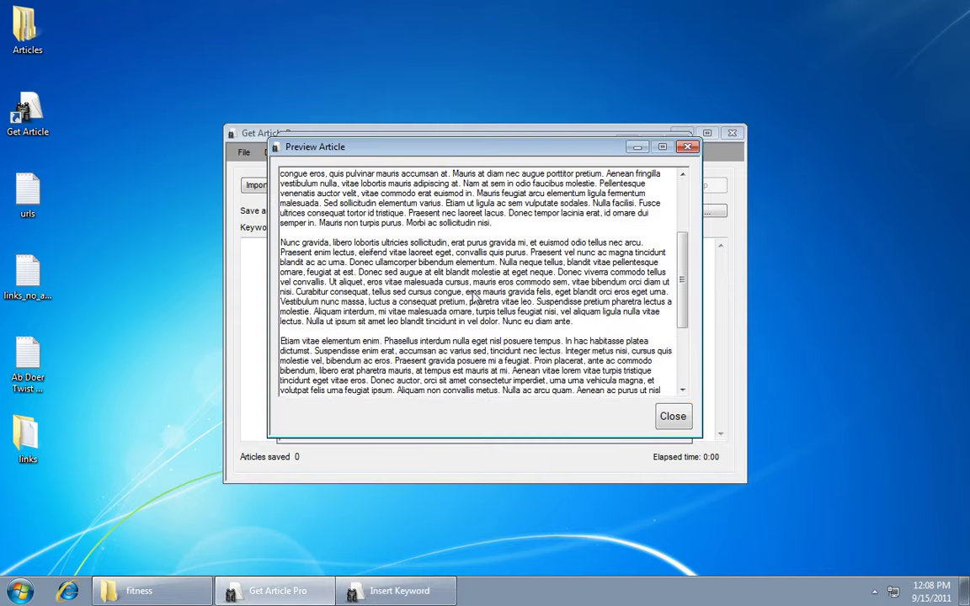
pyautogui.scroll(-3, 475, 298)
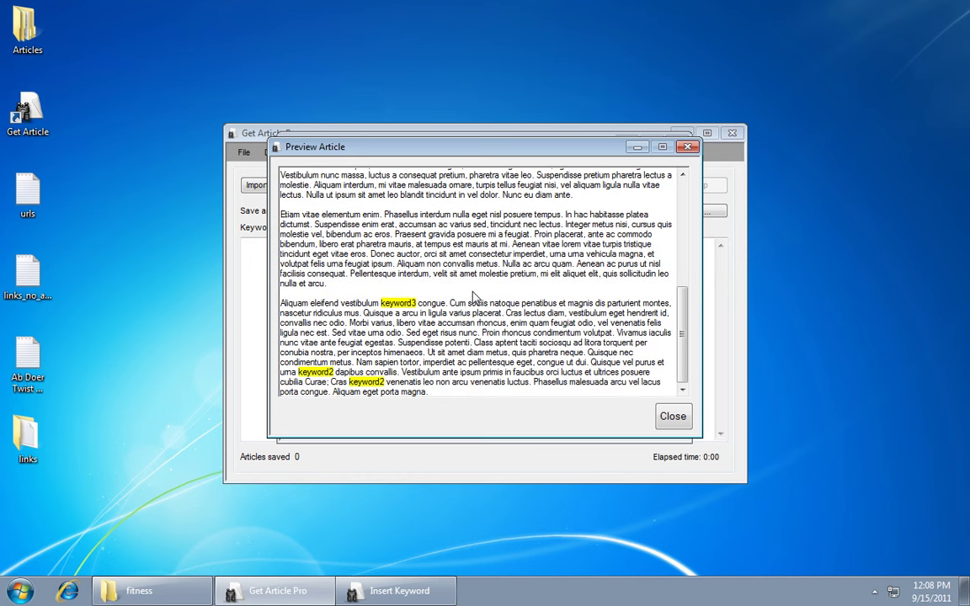
pyautogui.click(671, 416)
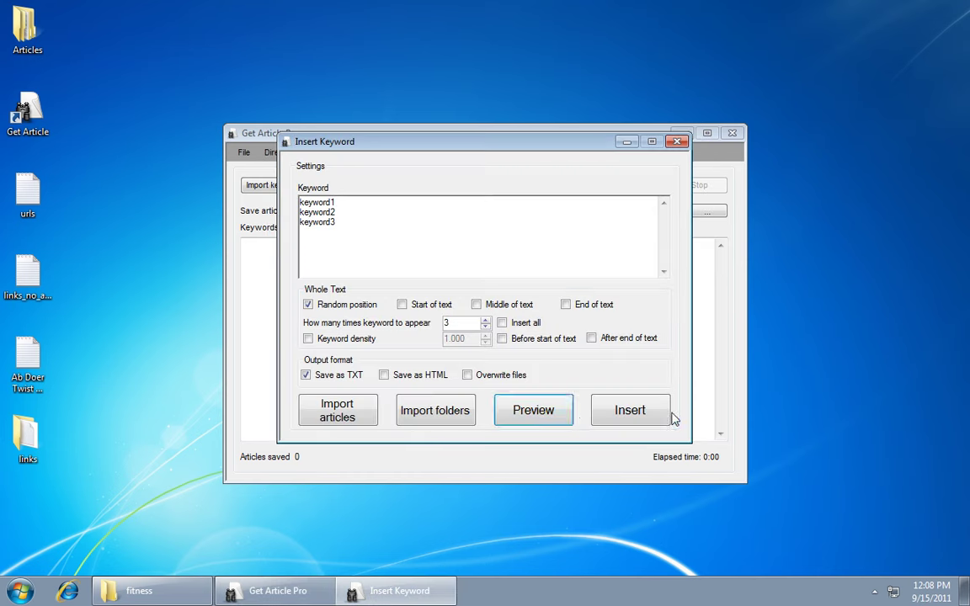
# Step: Generate another article preview, check the keyword placement down to the last paragraph, and close it
pyautogui.click(571, 413)
pyautogui.scroll(-7, 511, 371)
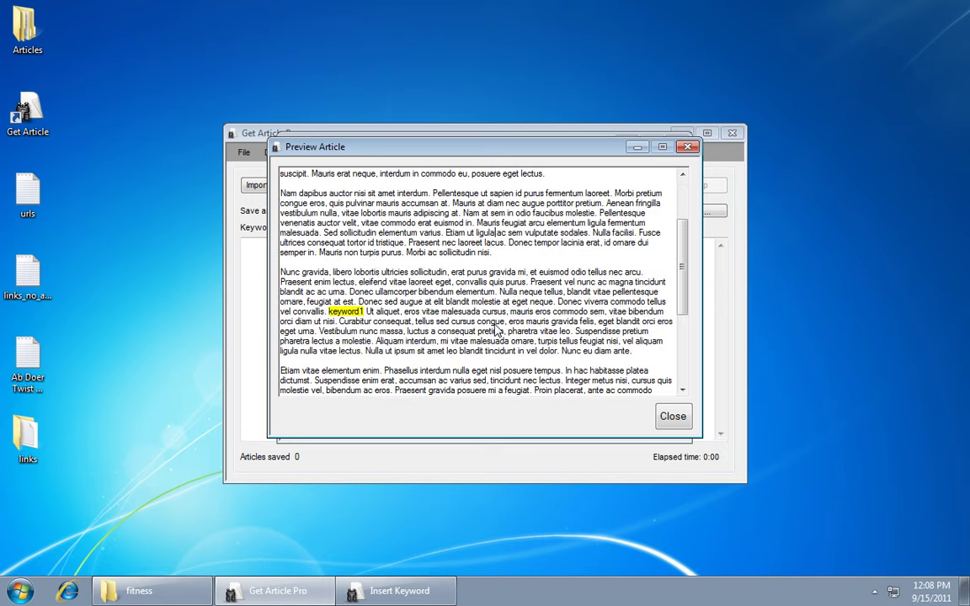
pyautogui.scroll(-3, 497, 331)
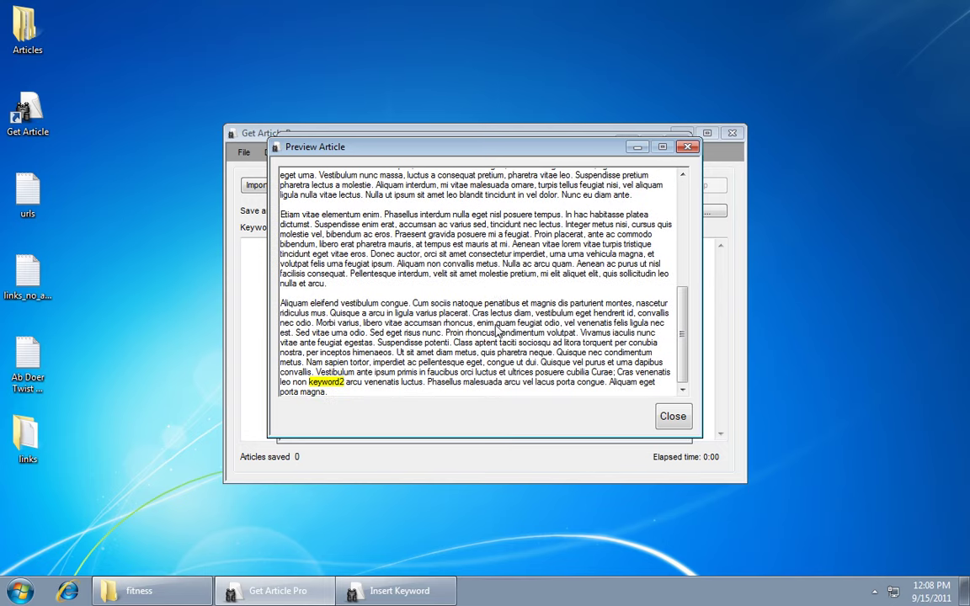
pyautogui.click(673, 416)
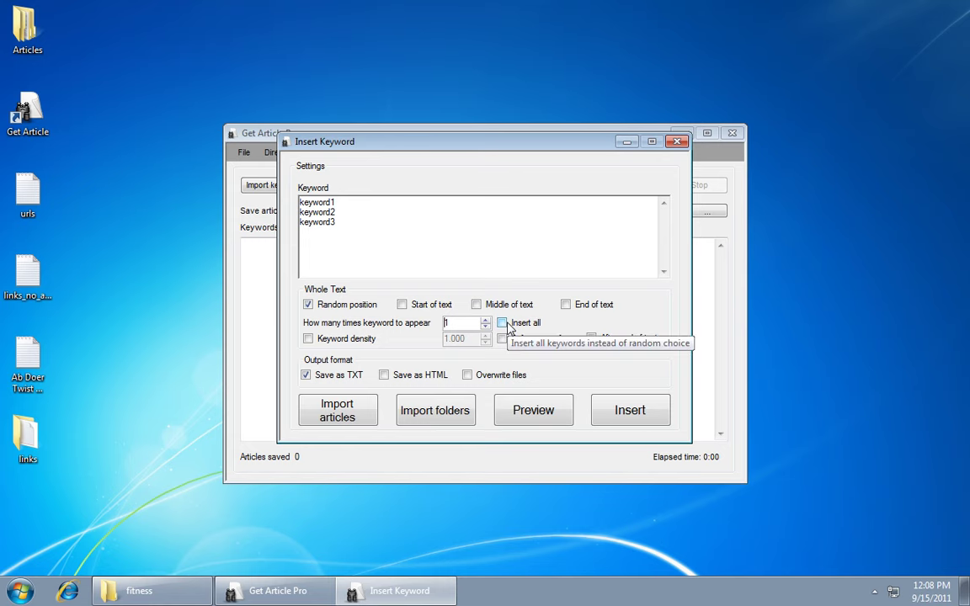
# Step: Set the keyword appearances to 1, enable Insert all, and review the preview through to the article's end
pyautogui.click(503, 324)
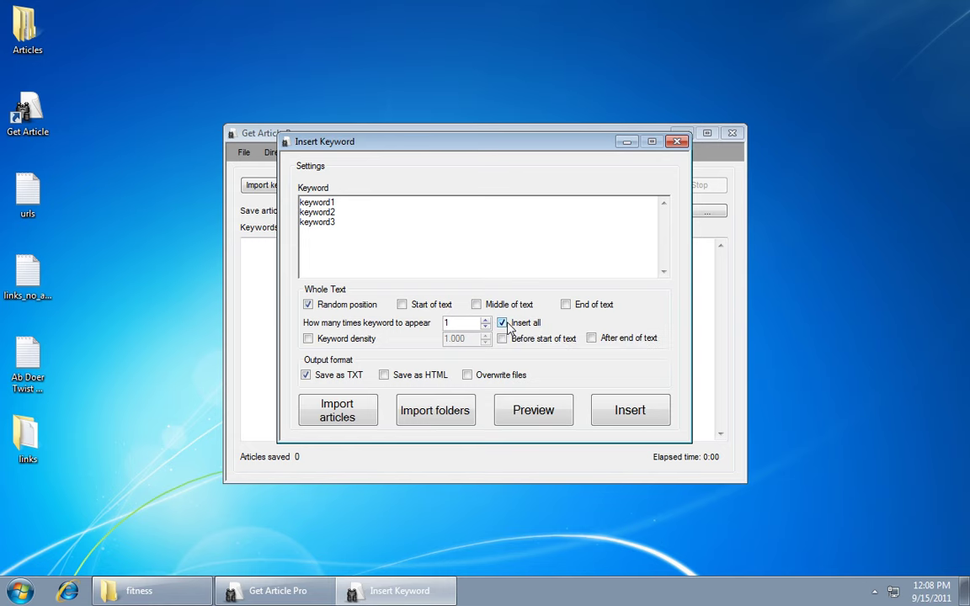
pyautogui.click(532, 409)
pyautogui.scroll(-3, 489, 362)
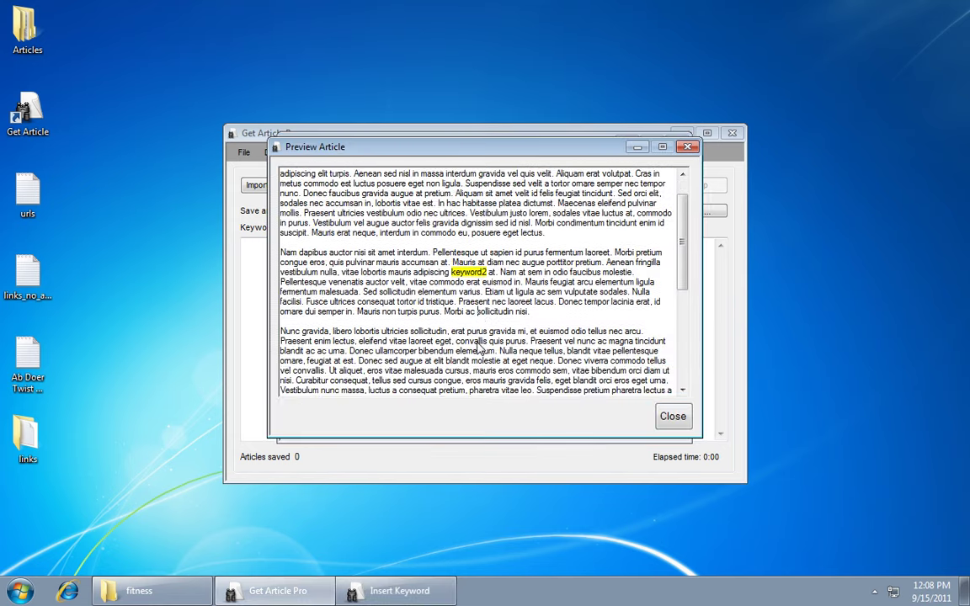
pyautogui.scroll(-4, 478, 345)
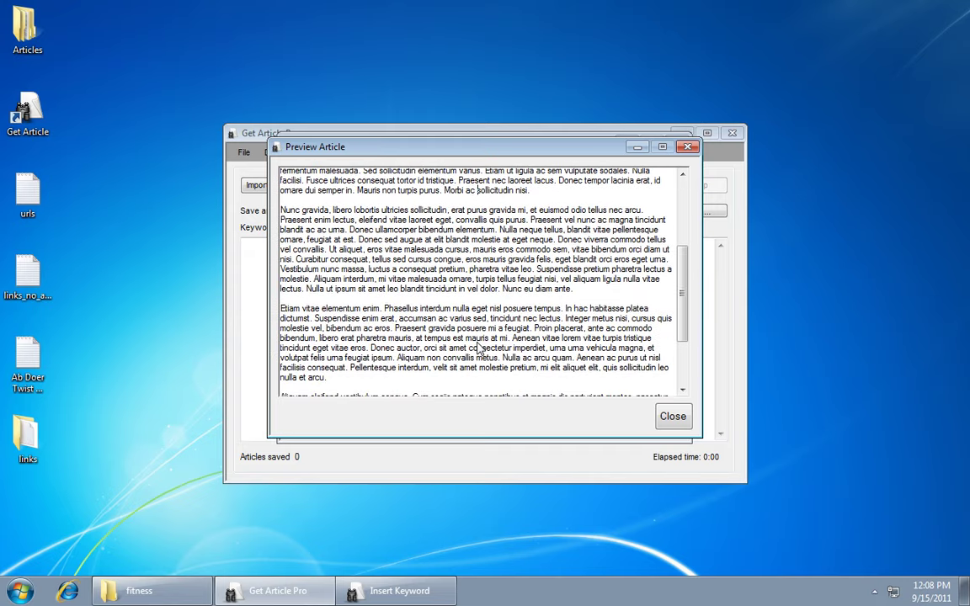
pyautogui.scroll(-2, 479, 347)
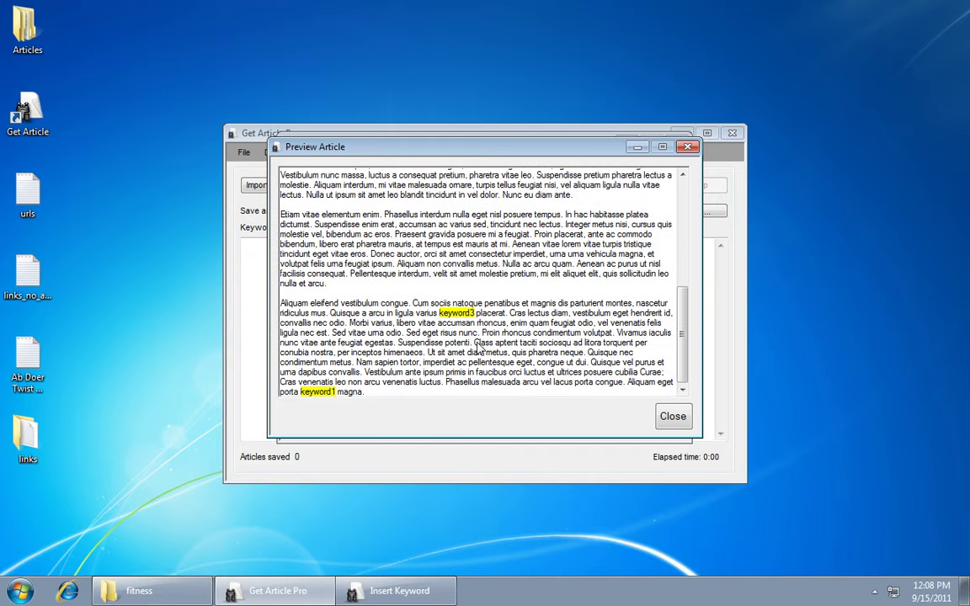
pyautogui.click(671, 416)
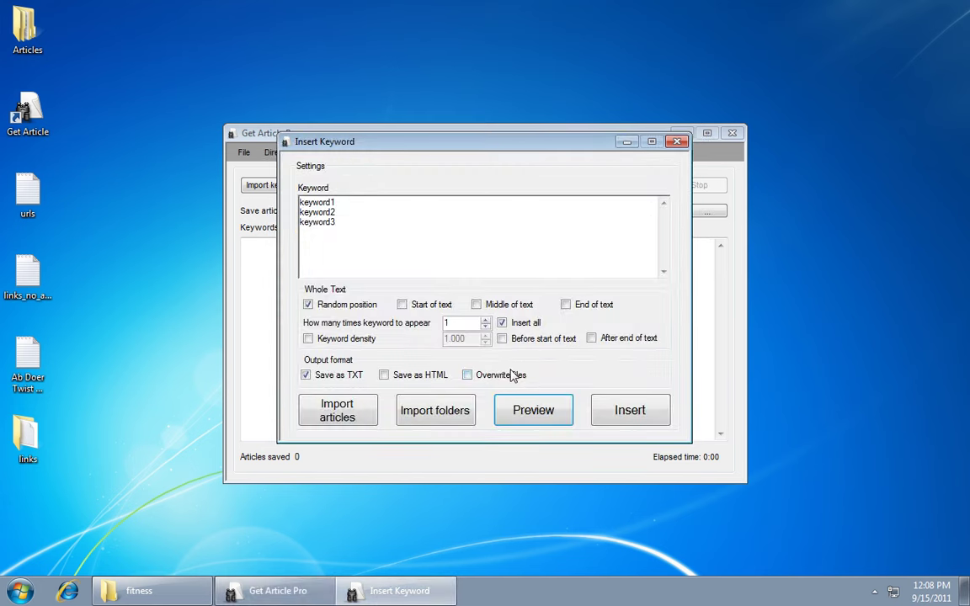
# Step: Replace Insert all with Before start of text, preview the article, and highlight the keyword placed ahead of the first sentence
pyautogui.click(503, 323)
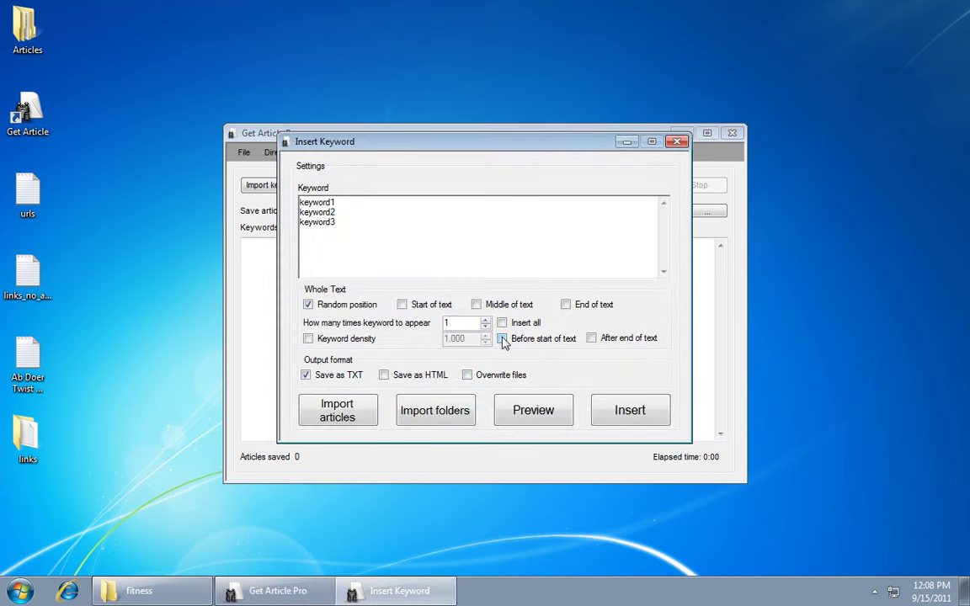
pyautogui.click(503, 339)
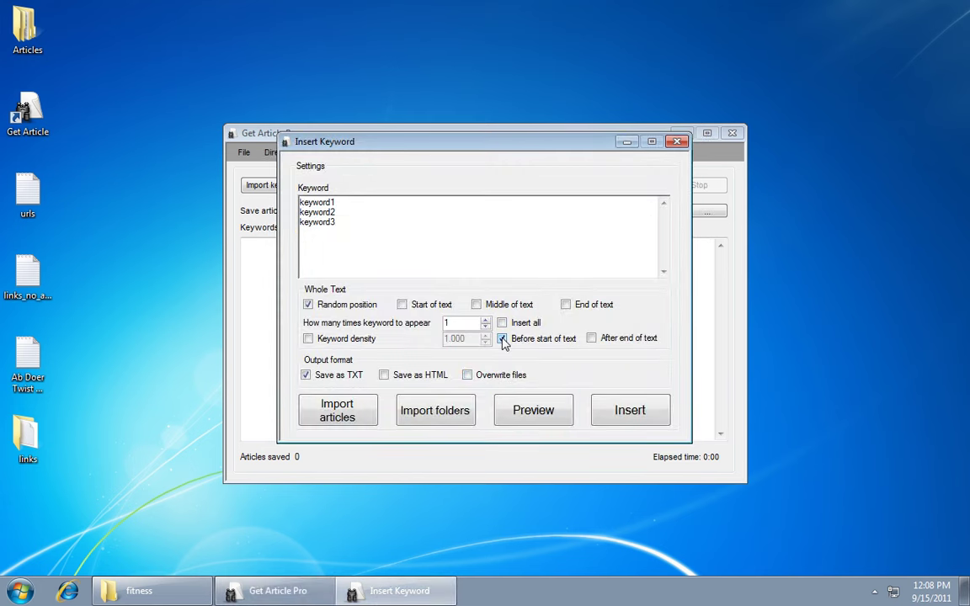
pyautogui.click(511, 409)
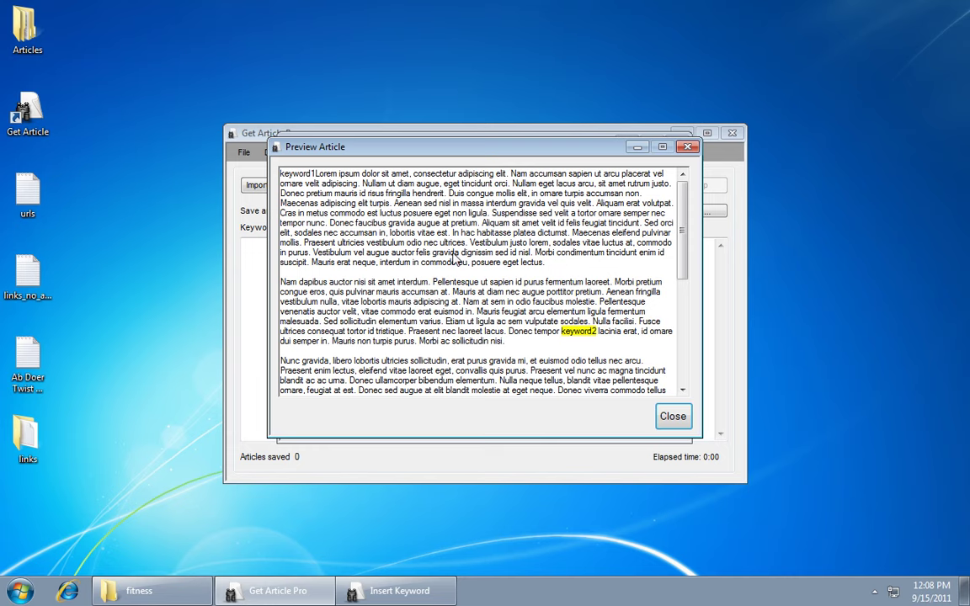
pyautogui.moveTo(313, 175); pyautogui.dragTo(279, 174)
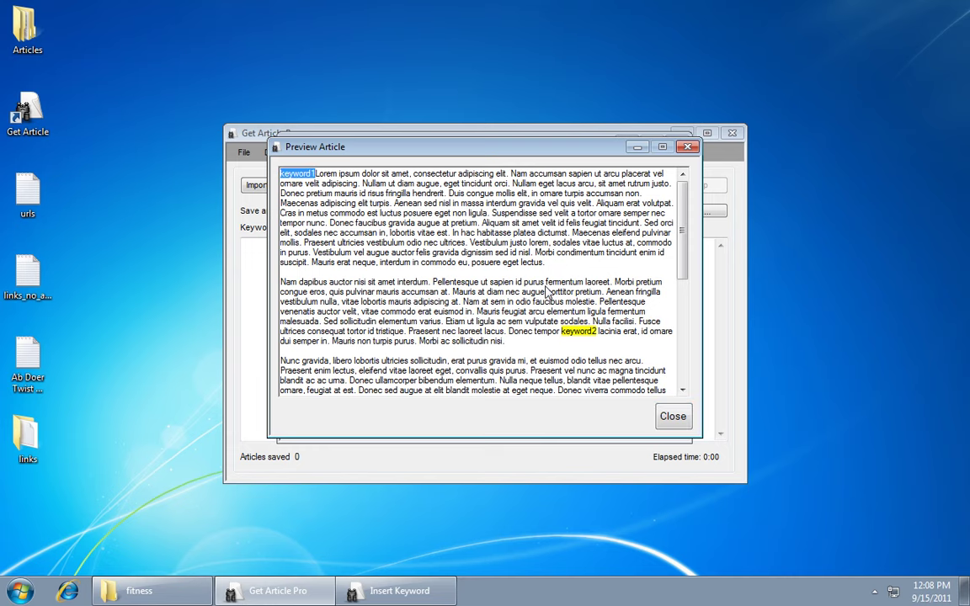
pyautogui.click(581, 252)
pyautogui.click(673, 416)
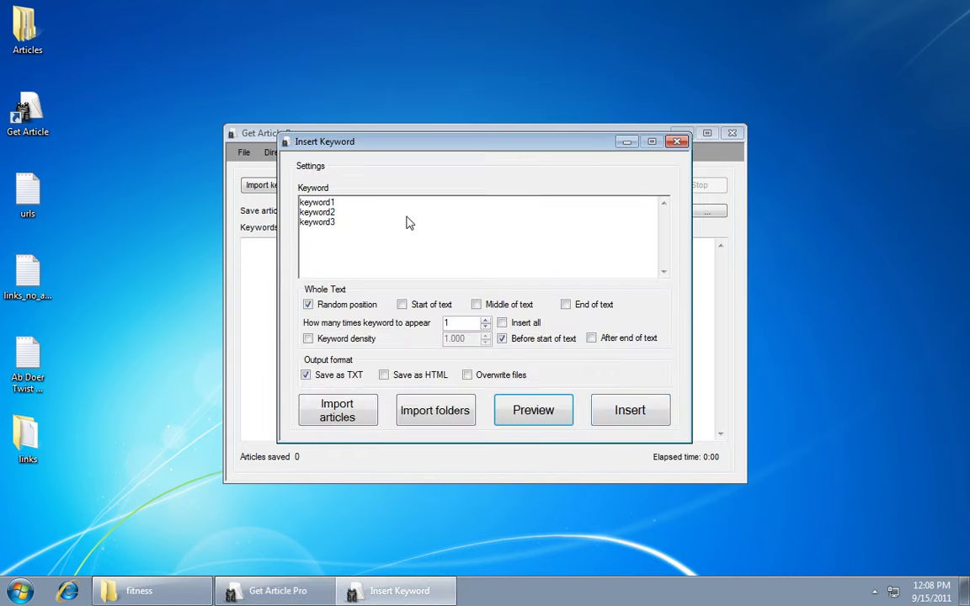
# Step: Add a space after each keyword in the list and preview the article's beginning again
pyautogui.click(346, 214)
pyautogui.click(522, 413)
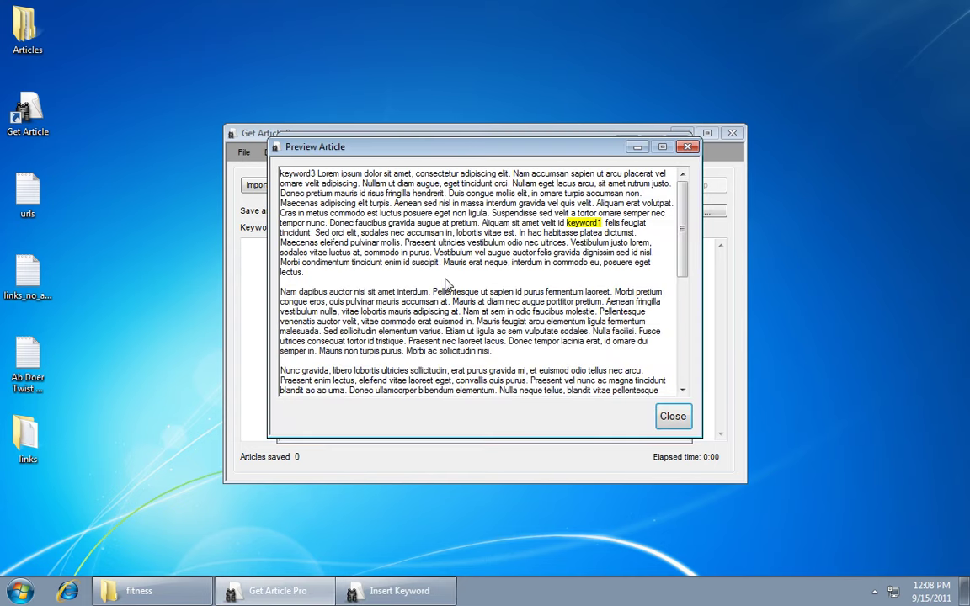
pyautogui.click(687, 147)
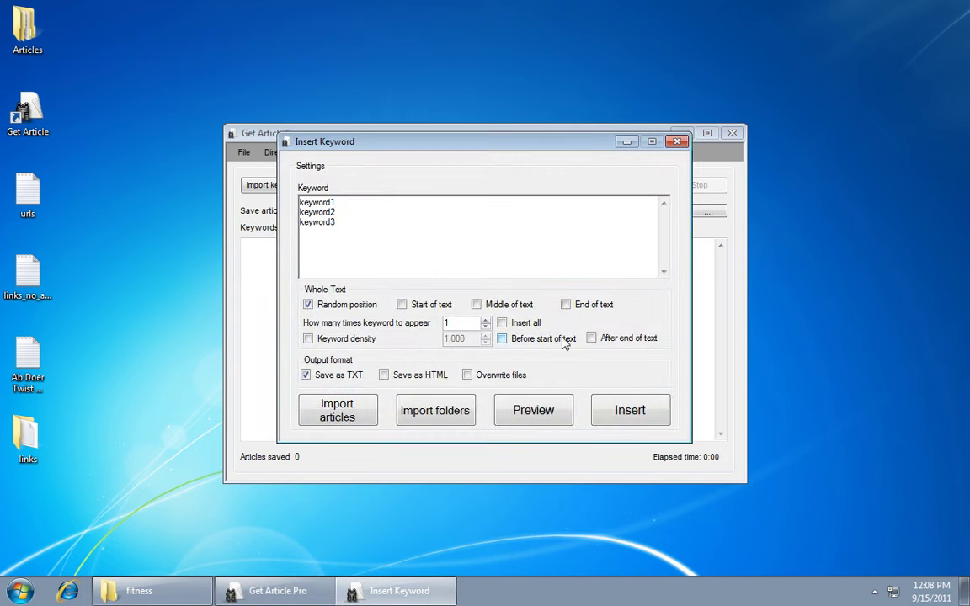
# Step: Switch from Before start of text to After end of text and check the end of the article preview
pyautogui.click(591, 339)
pyautogui.click(539, 407)
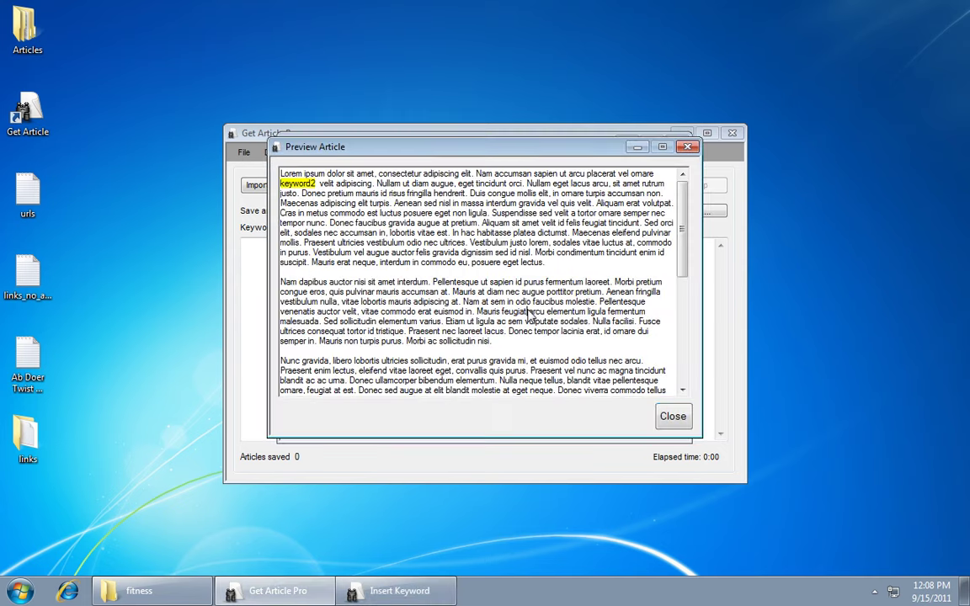
pyautogui.scroll(-5, 529, 315)
pyautogui.scroll(-4, 529, 315)
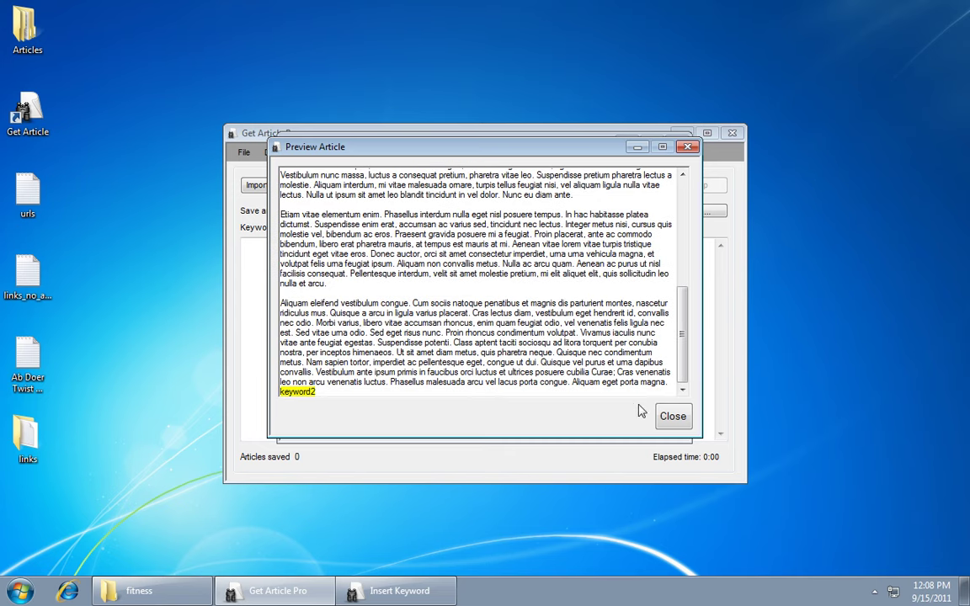
pyautogui.click(673, 418)
# Step: Add the line-break code \r before and after each of the three keywords
pyautogui.press('BackSpace')
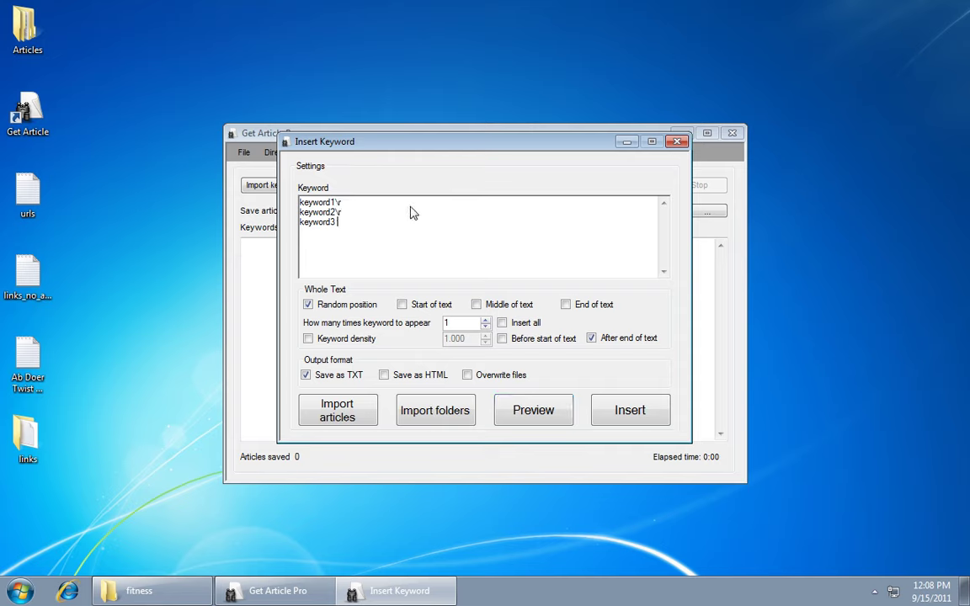
pyautogui.write('\\r ')
pyautogui.write('\\r')
pyautogui.press('Up')
pyautogui.press('Home')
pyautogui.write('\\r')
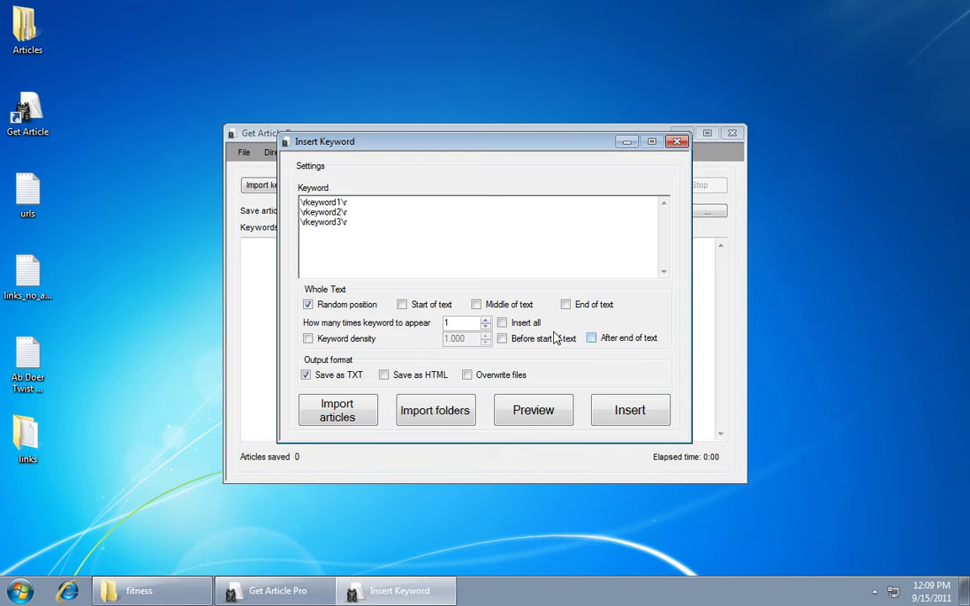
# Step: Enable Insert all, Before start of text and After end of text, and check the keyword line breaks throughout the article preview
pyautogui.click(504, 323)
pyautogui.click(504, 339)
pyautogui.click(526, 411)
pyautogui.click(346, 190)
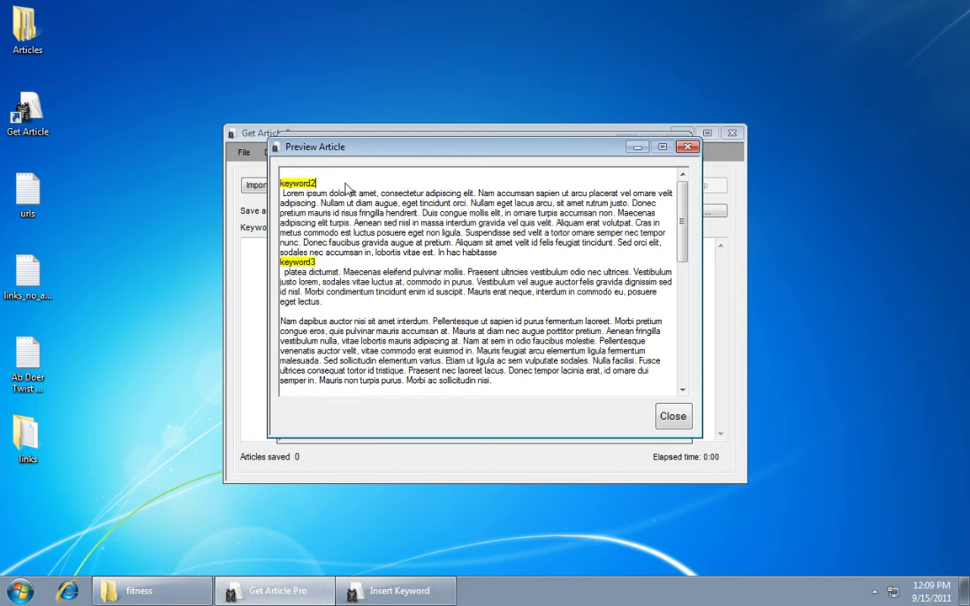
pyautogui.click(317, 264)
pyautogui.scroll(-5, 500, 267)
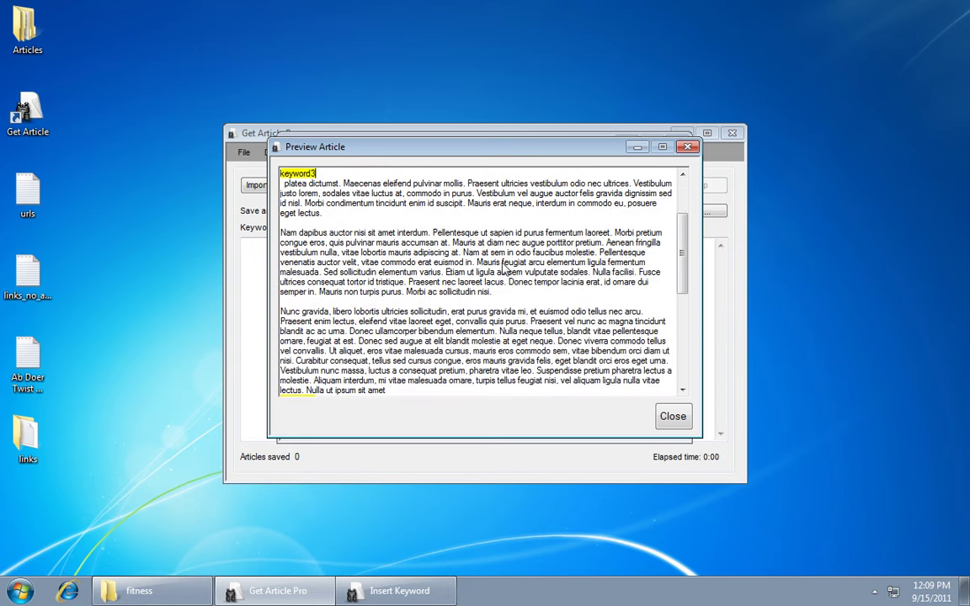
pyautogui.scroll(-2, 503, 267)
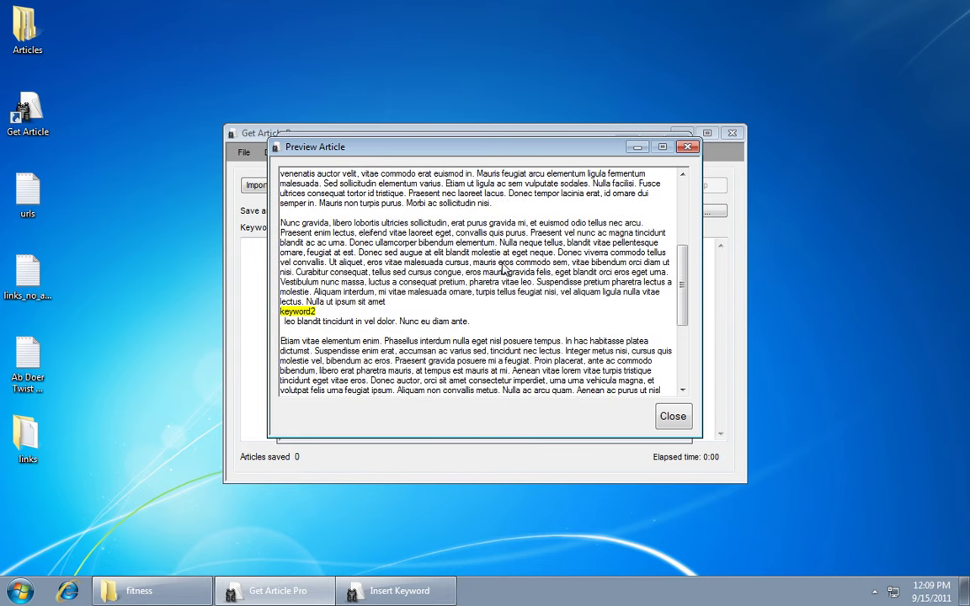
pyautogui.scroll(-4, 503, 267)
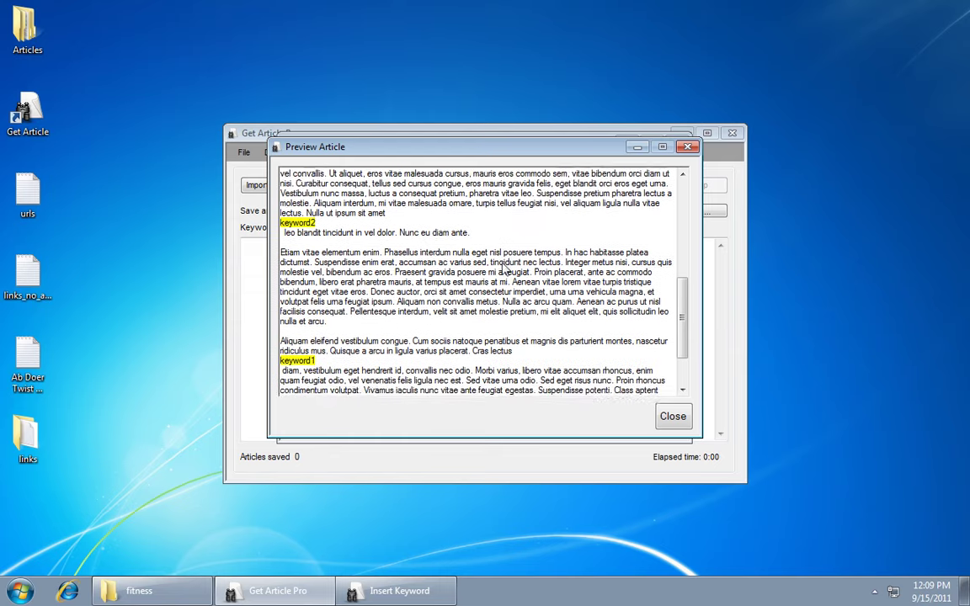
pyautogui.scroll(-2, 503, 268)
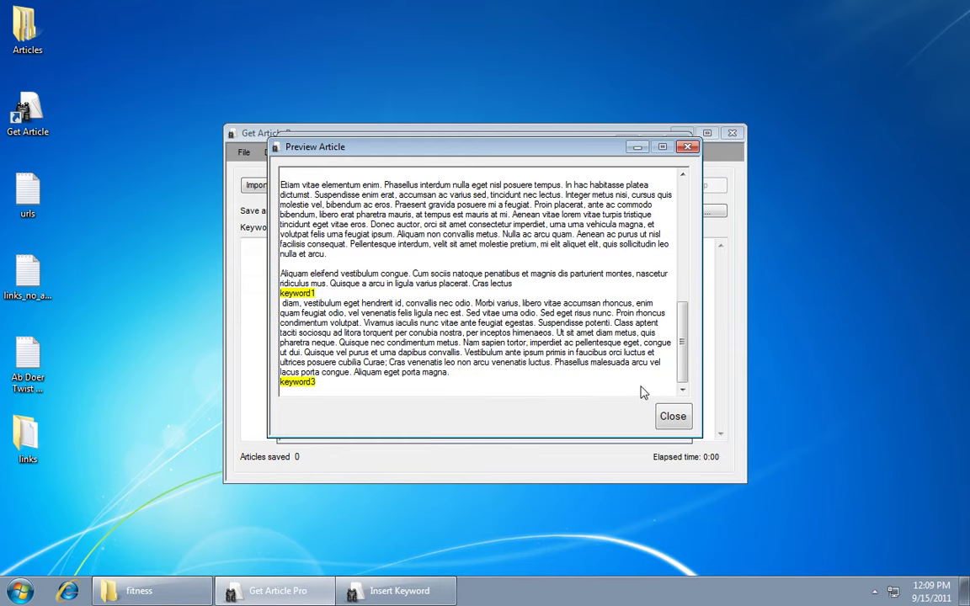
pyautogui.click(672, 416)
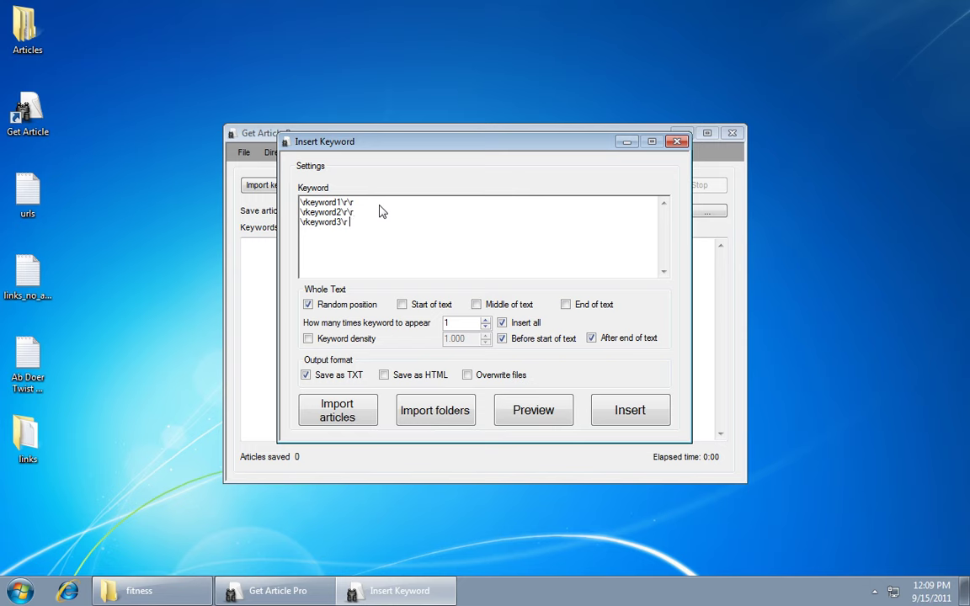
# Step: Add a second \r after each keyword, review the spacing in a new article preview, and close it
pyautogui.click(532, 411)
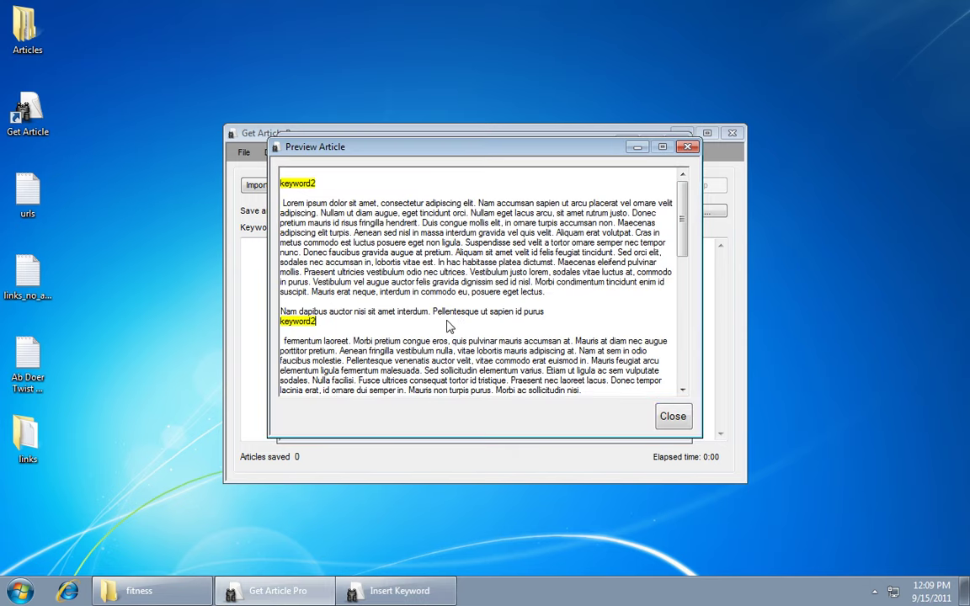
pyautogui.scroll(-4, 449, 327)
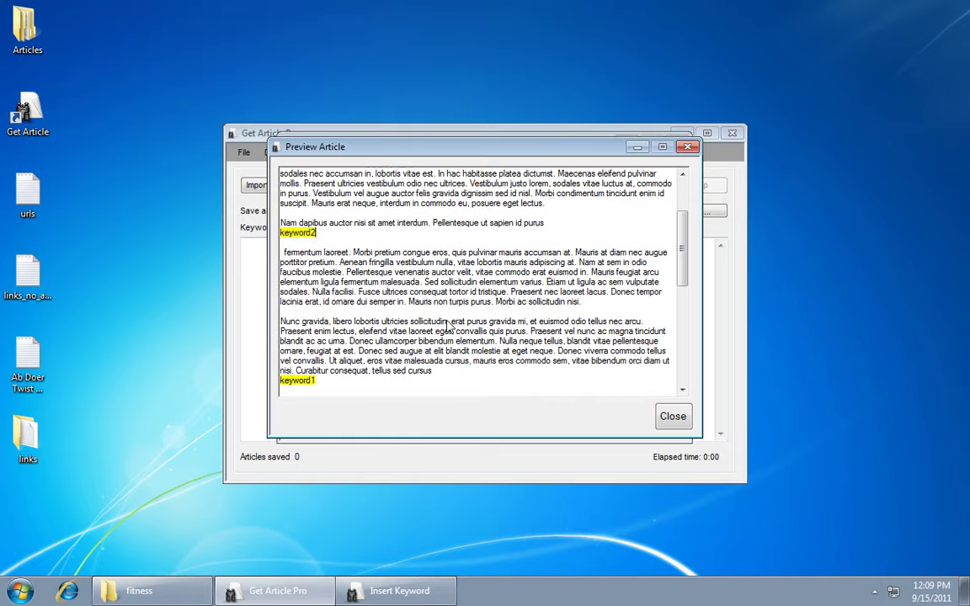
pyautogui.scroll(-7, 449, 327)
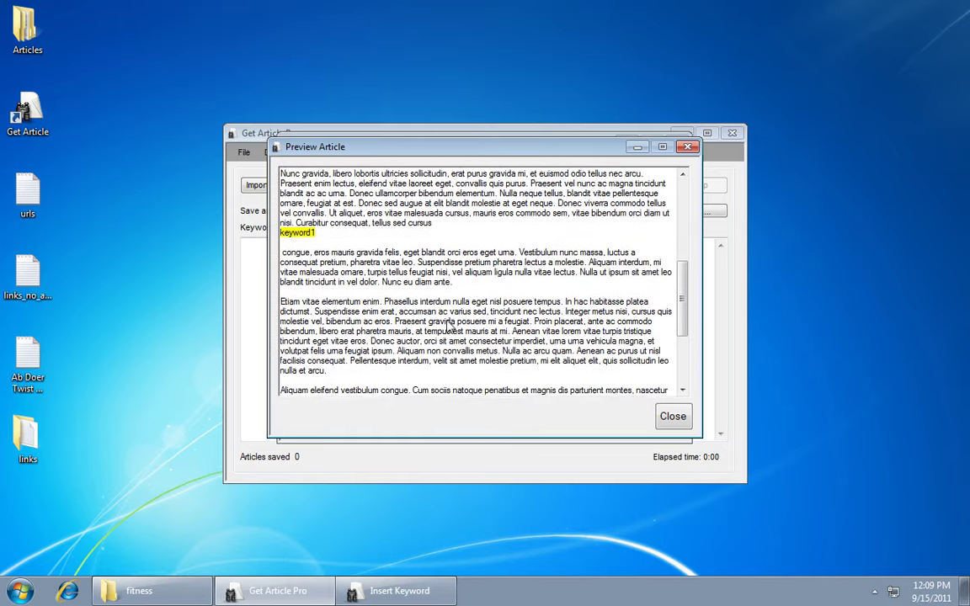
pyautogui.scroll(-2, 449, 327)
pyautogui.click(689, 426)
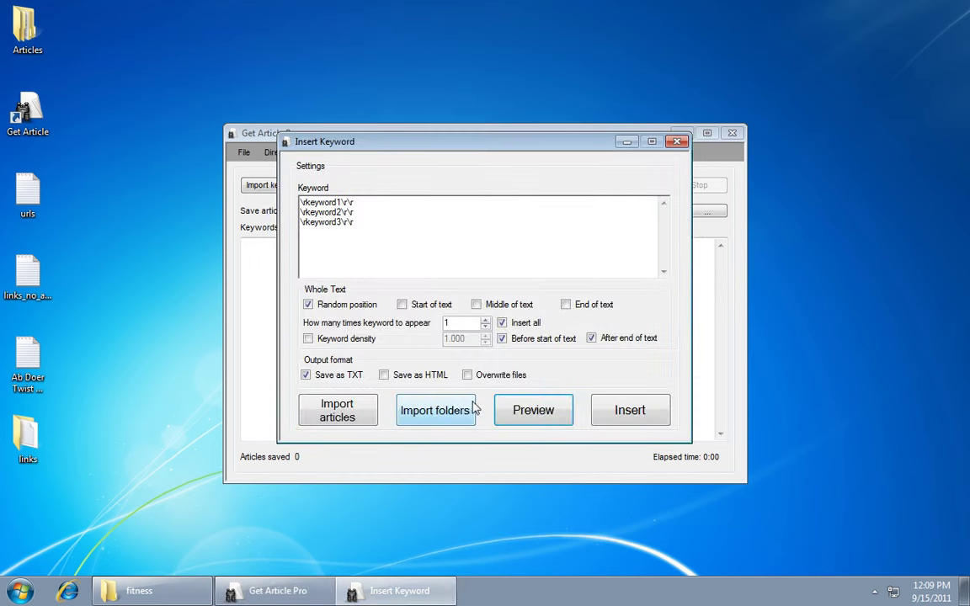
# Step: Import the Ab Doer Twist Reviews Ultimate Fitness Results article from the desktop and insert the keywords into it
pyautogui.click(336, 409)
pyautogui.scroll(-3, 674, 389)
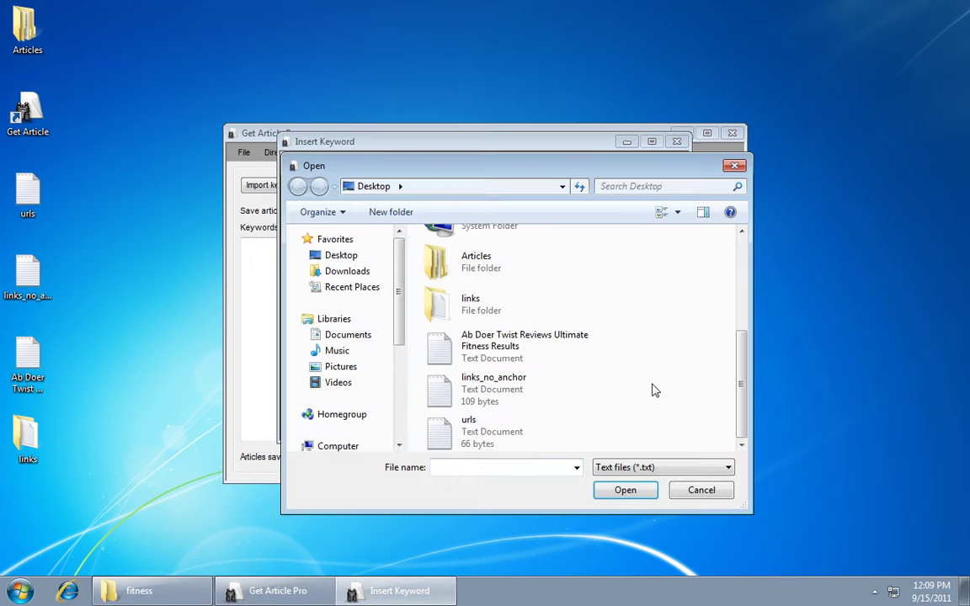
pyautogui.doubleClick(550, 353)
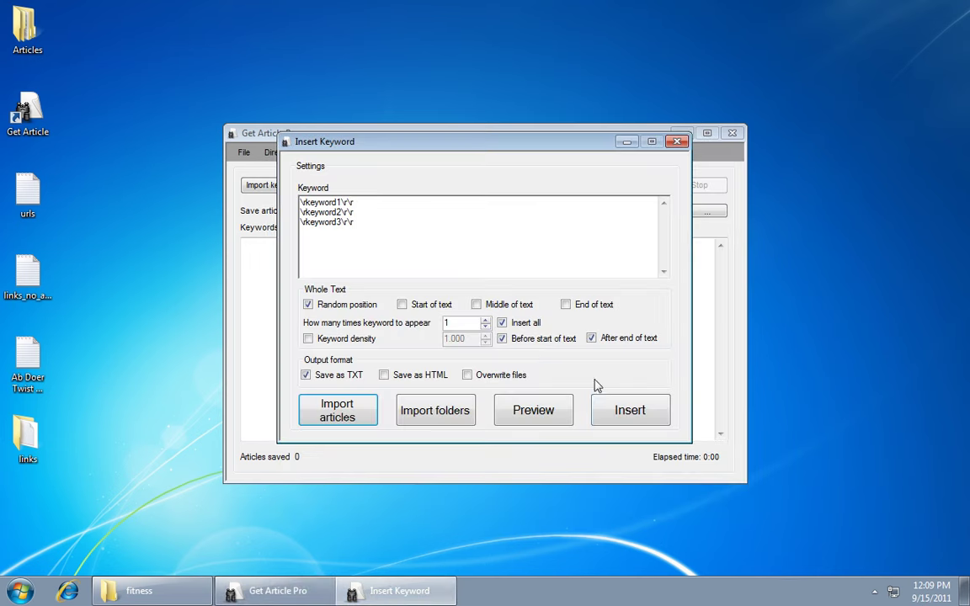
pyautogui.click(630, 414)
pyautogui.click(512, 343)
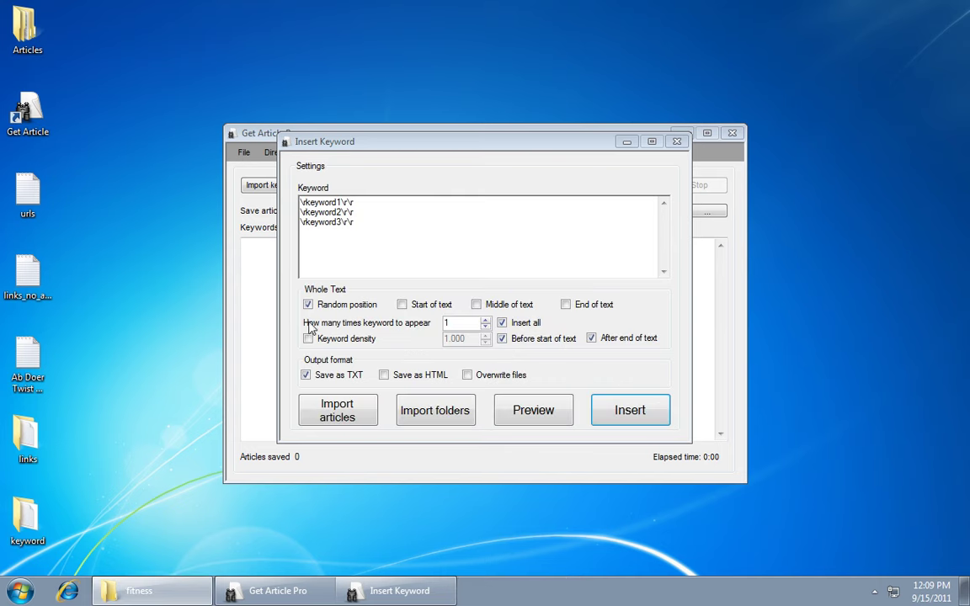
# Step: Open the generated Ab Doer Twist article in the desktop's keyword folder and search it for "keyword"
pyautogui.doubleClick(28, 517)
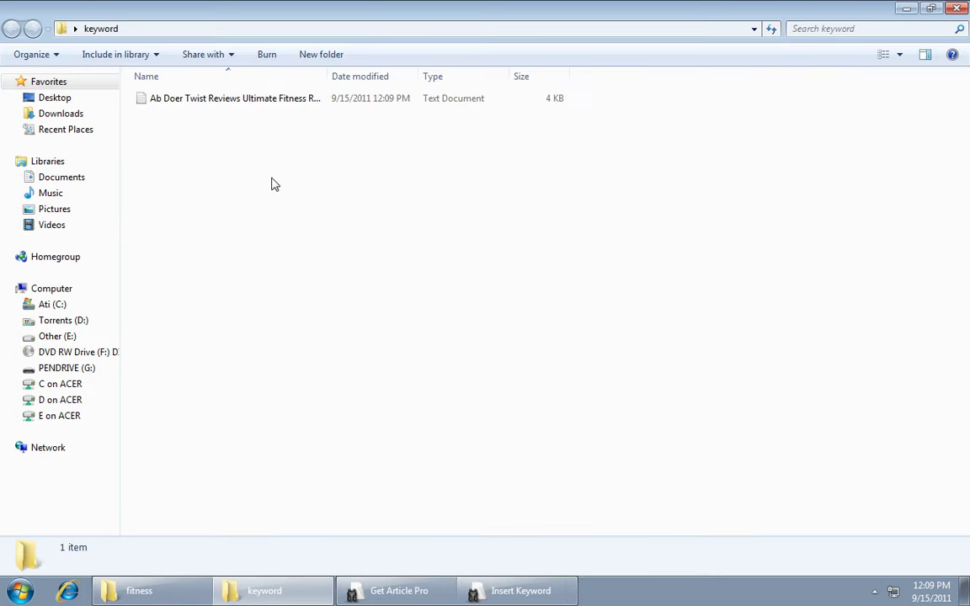
pyautogui.doubleClick(175, 100)
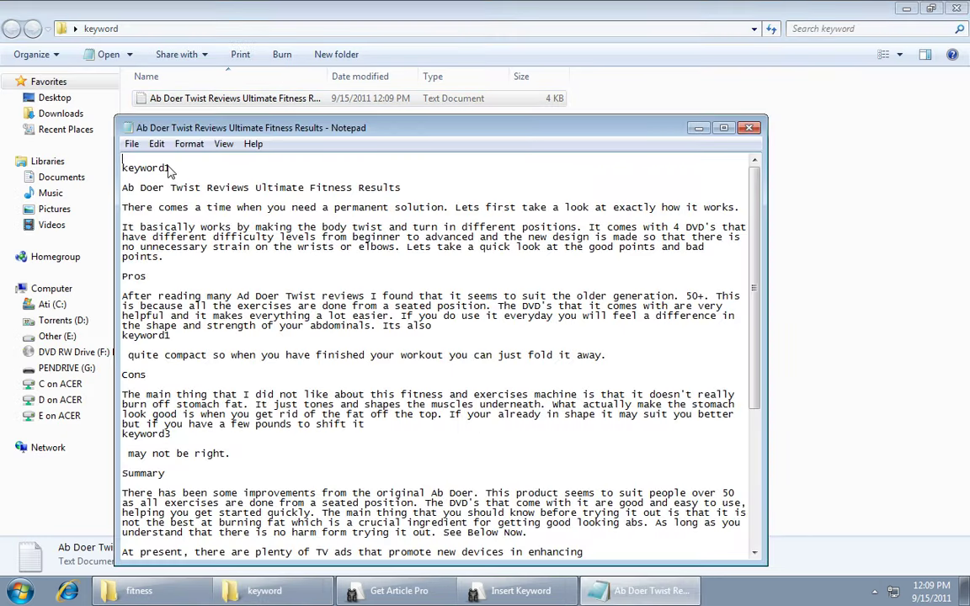
pyautogui.moveTo(166, 169); pyautogui.dragTo(112, 168)
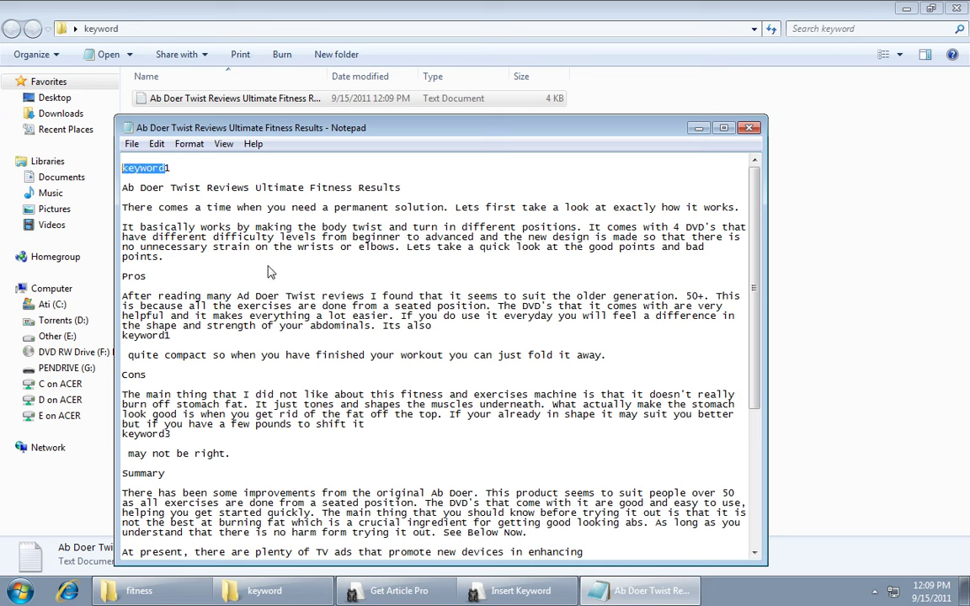
pyautogui.hotkey('ctrl', 'f')
pyautogui.write('keyword')
pyautogui.press('Return')
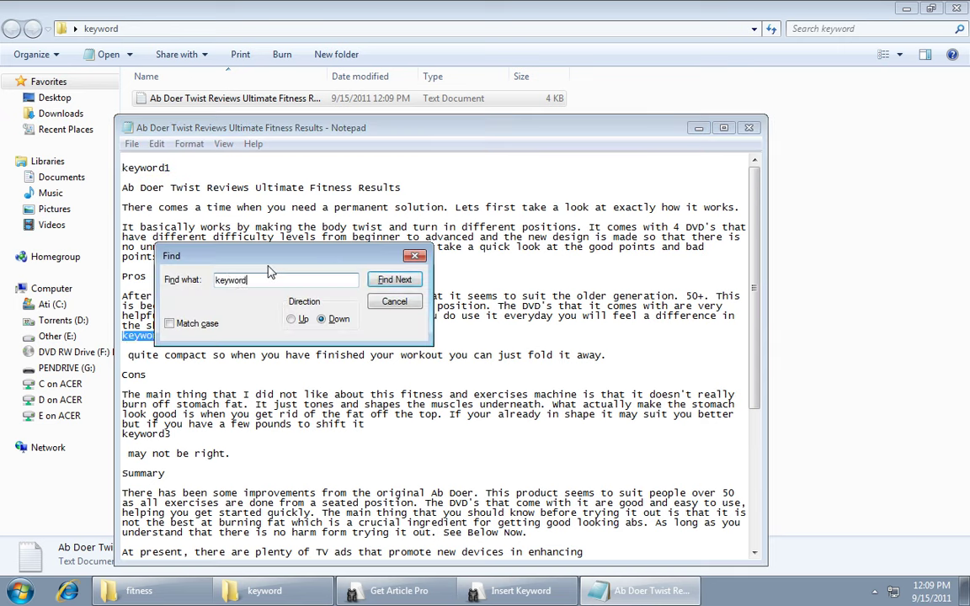
pyautogui.press('Escape')
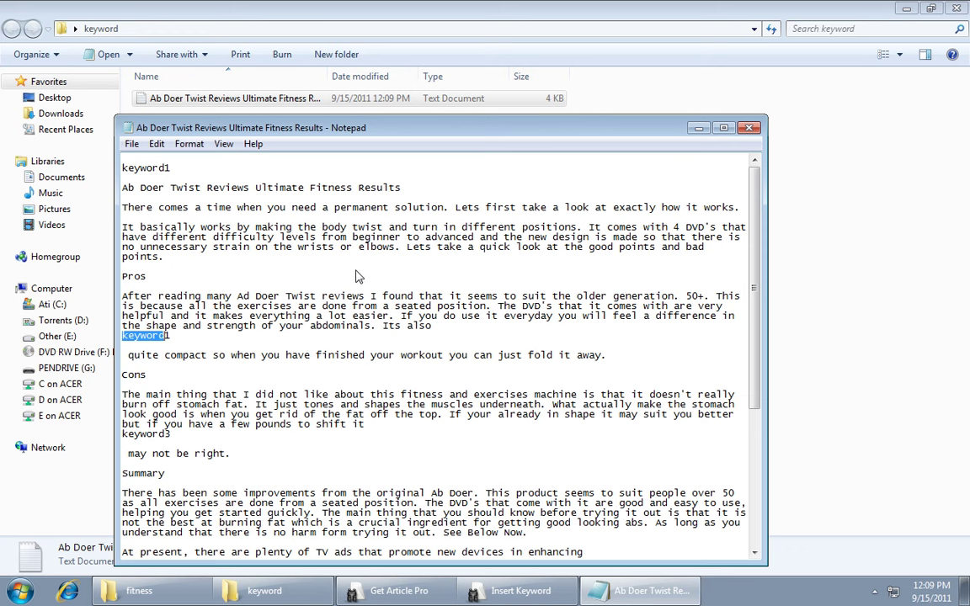
# Step: Step through the remaining "keyword" matches to the end of the article, and close the article, its folder and the Insert Keyword window
pyautogui.press('F3')
pyautogui.scroll(-1, 360, 276)
pyautogui.press('F3')
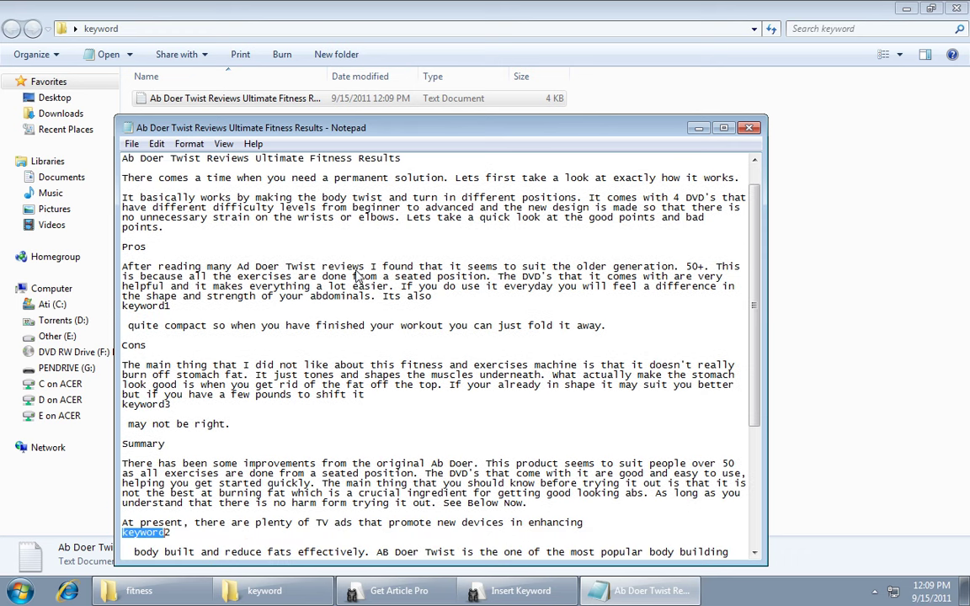
pyautogui.scroll(-2, 360, 276)
pyautogui.press('F3')
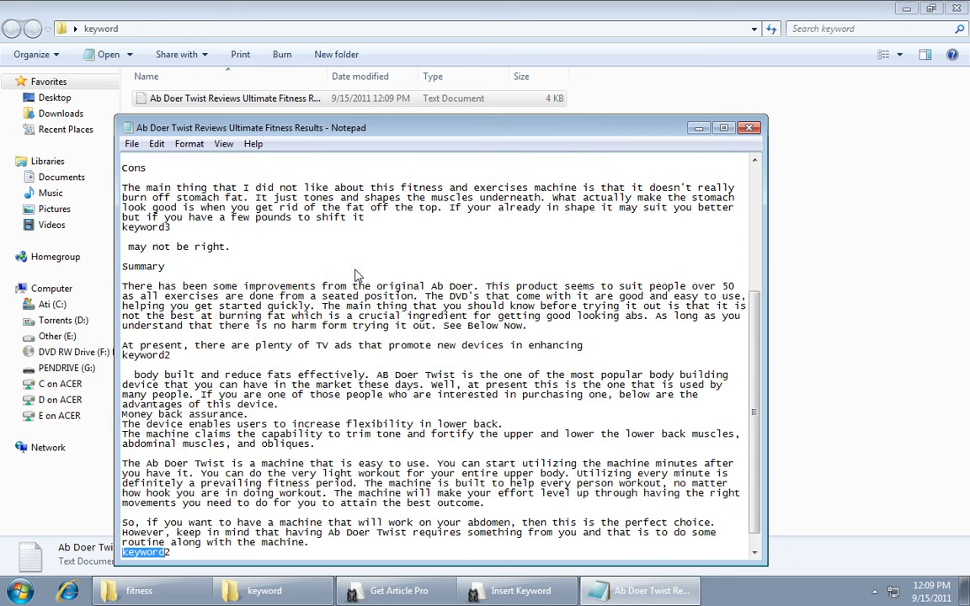
pyautogui.scroll(-1, 356, 275)
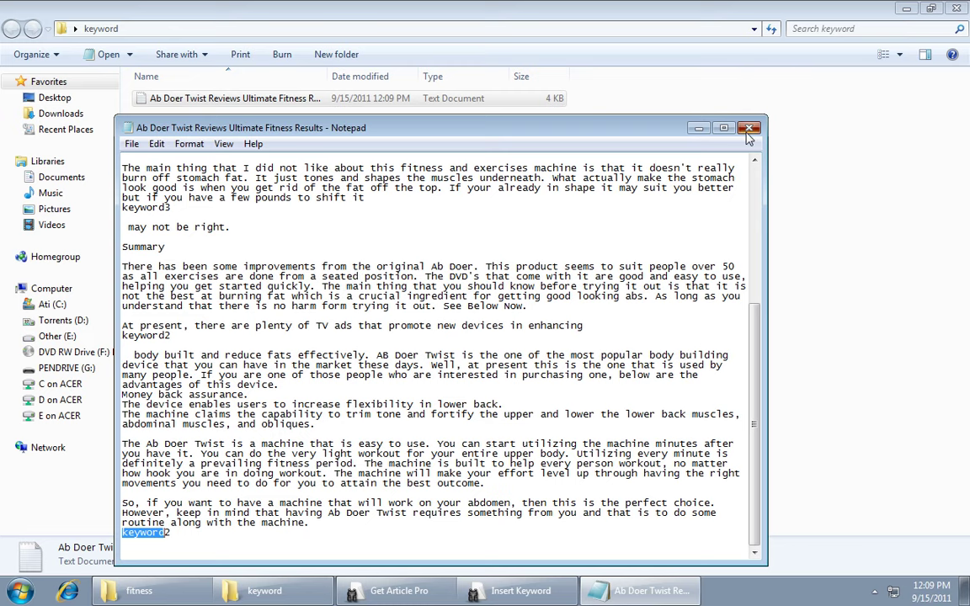
pyautogui.hotkey('alt', 'F4')
pyautogui.hotkey('alt', 'F4')
pyautogui.click(677, 142)
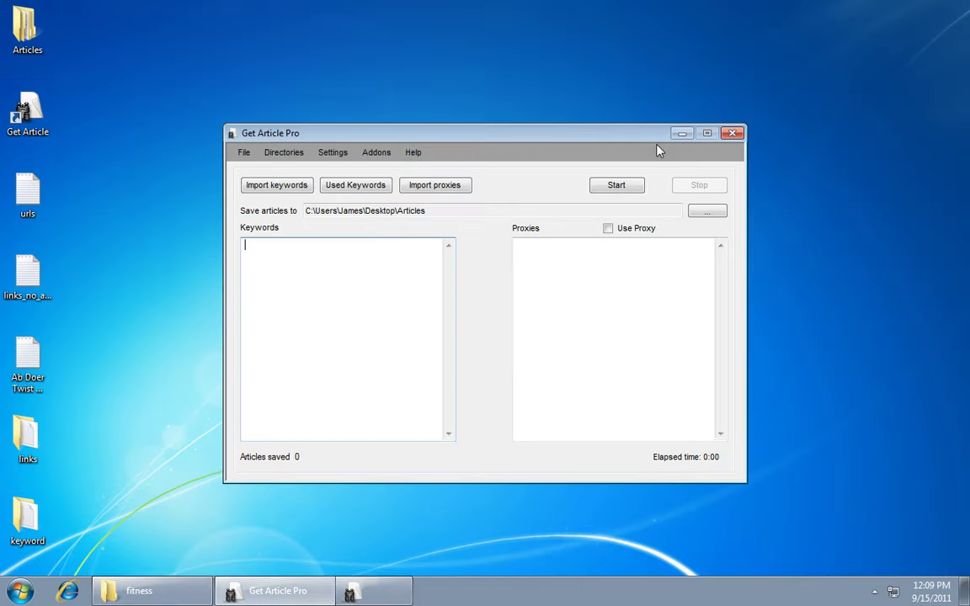
# Step: Open the Spintaxer addon and import all text files from the fitness folder inside Articles
pyautogui.click(376, 153)
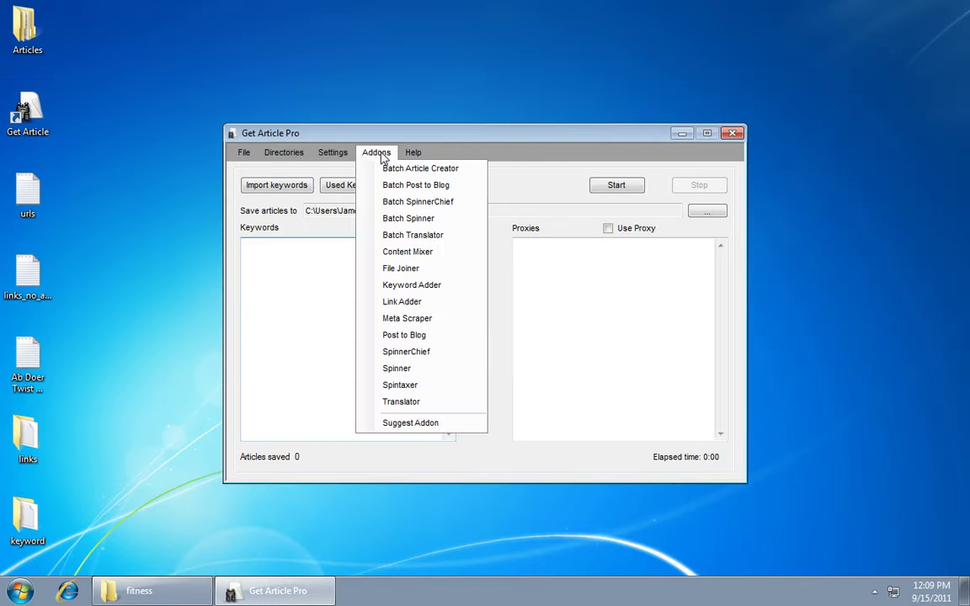
pyautogui.click(421, 387)
pyautogui.click(339, 197)
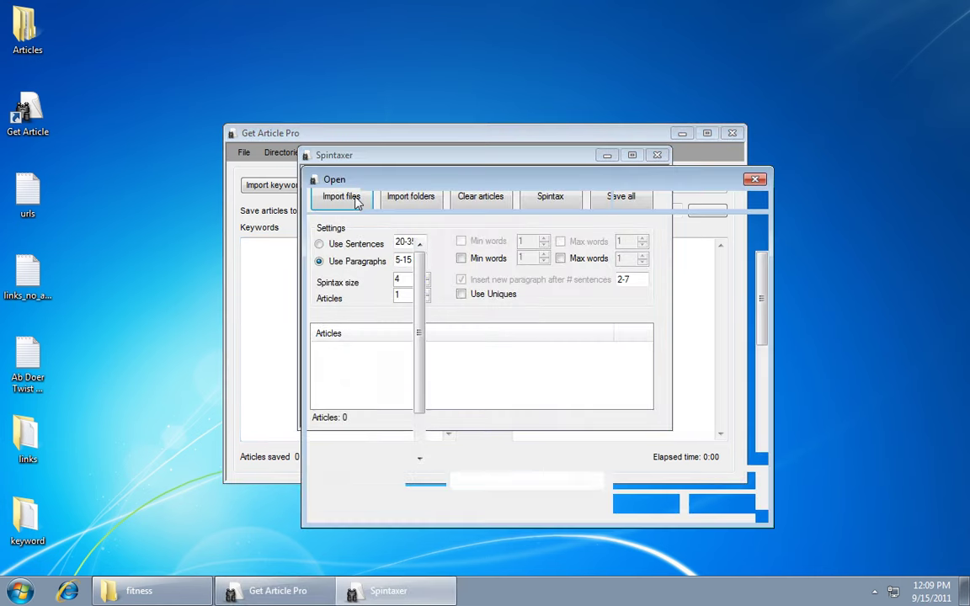
pyautogui.scroll(-2, 623, 378)
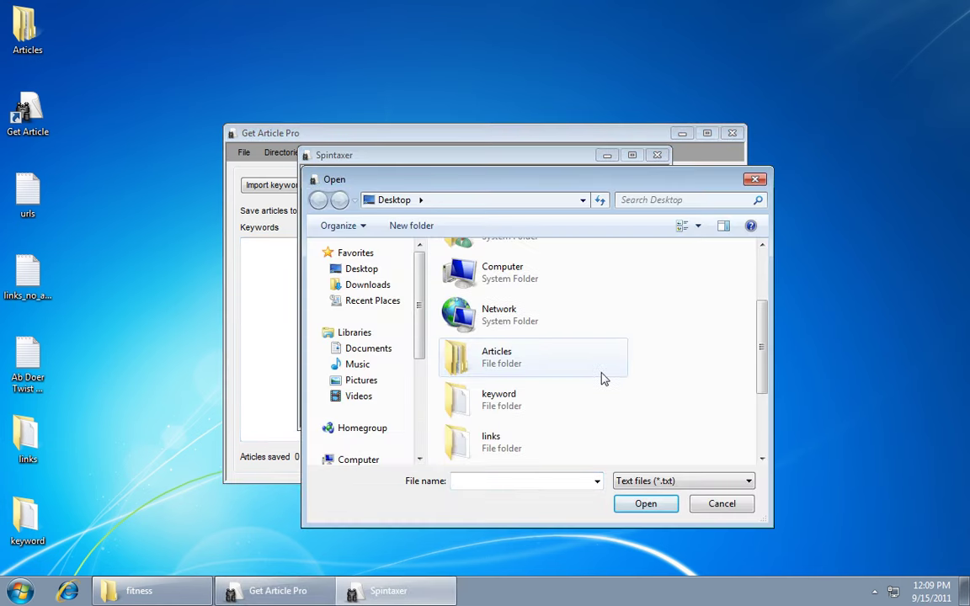
pyautogui.doubleClick(535, 373)
pyautogui.doubleClick(493, 271)
pyautogui.hotkey('ctrl', 'a')
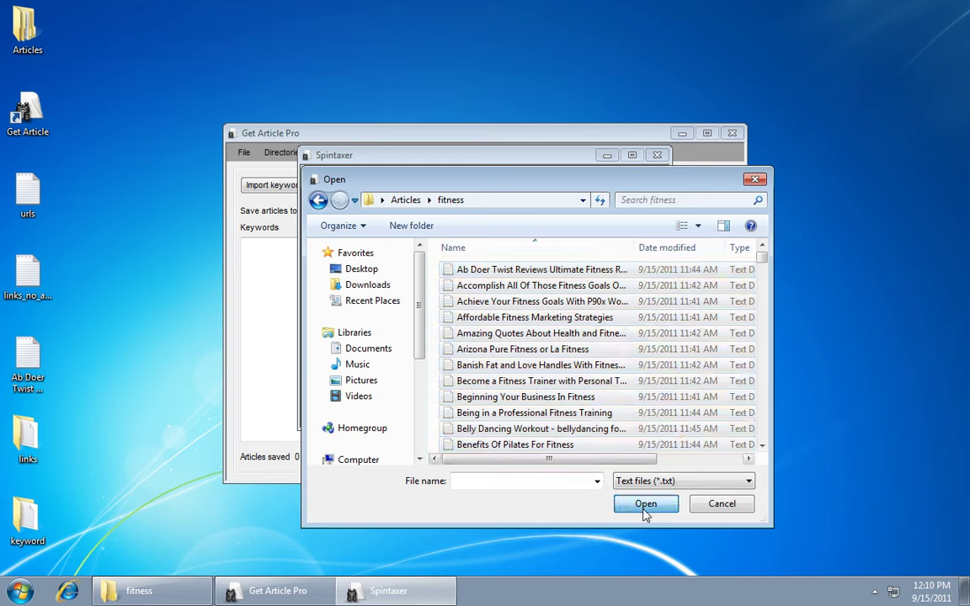
pyautogui.click(646, 505)
# Step: Use sentences with a count of 5 and a new paragraph after 2 sentences, and generate the spintax article
pyautogui.click(329, 246)
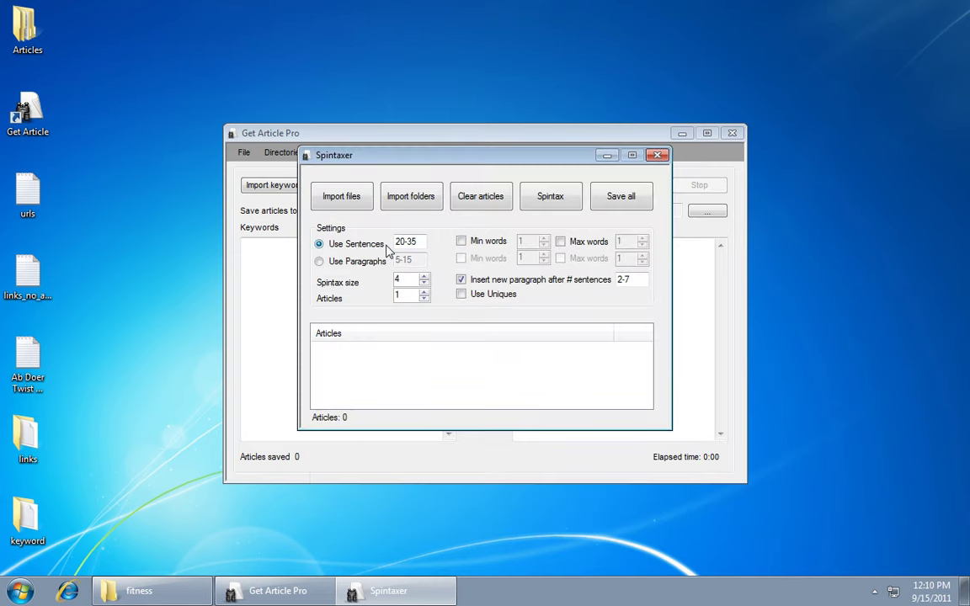
pyautogui.doubleClick(417, 243)
pyautogui.write('5')
pyautogui.doubleClick(624, 280)
pyautogui.write('2')
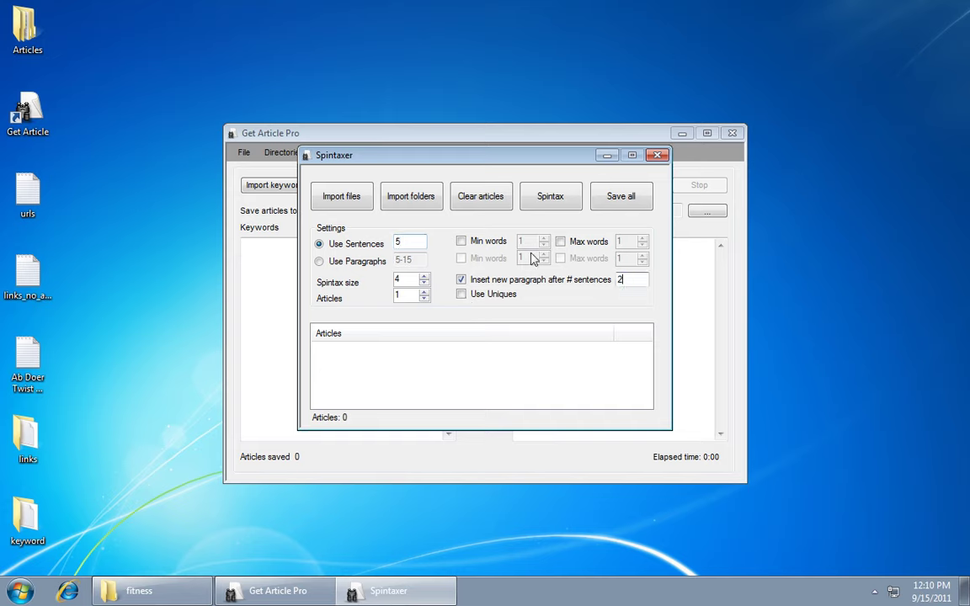
pyautogui.click(562, 202)
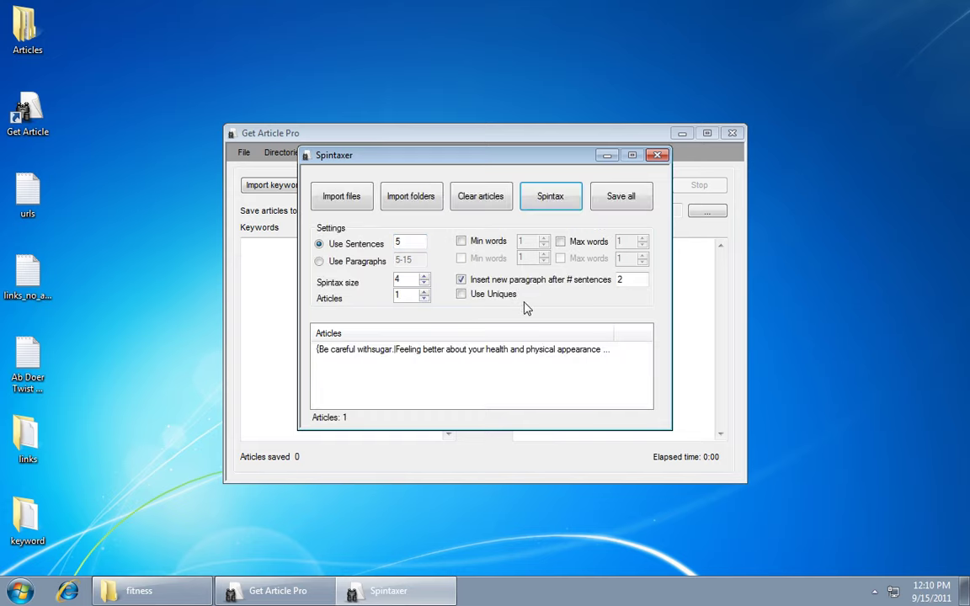
# Step: Preview the five-sentence spintax article, spin it several times to compare the variations, and close the preview
pyautogui.doubleClick(368, 317)
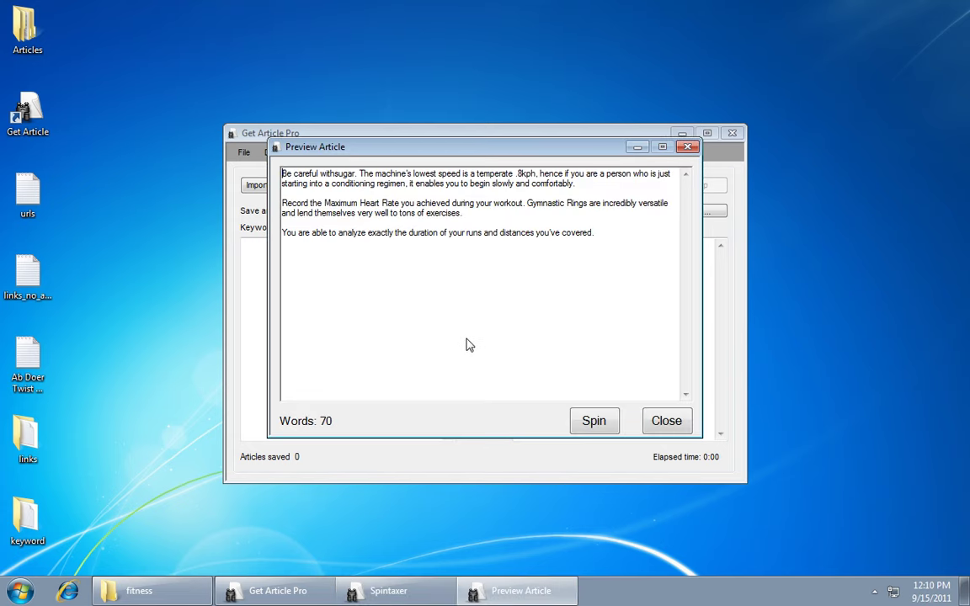
pyautogui.click(594, 423)
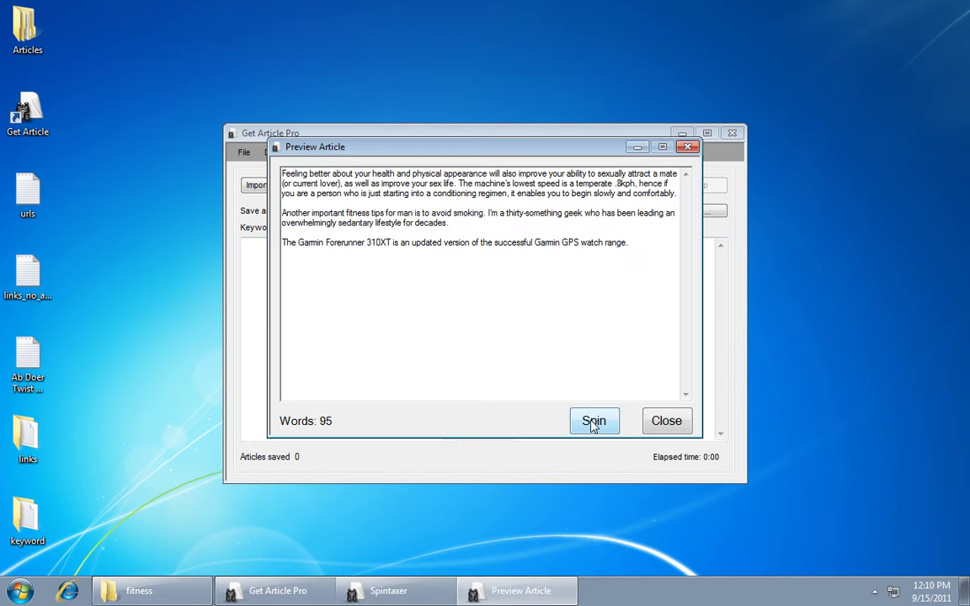
pyautogui.click(593, 423)
pyautogui.click(593, 424)
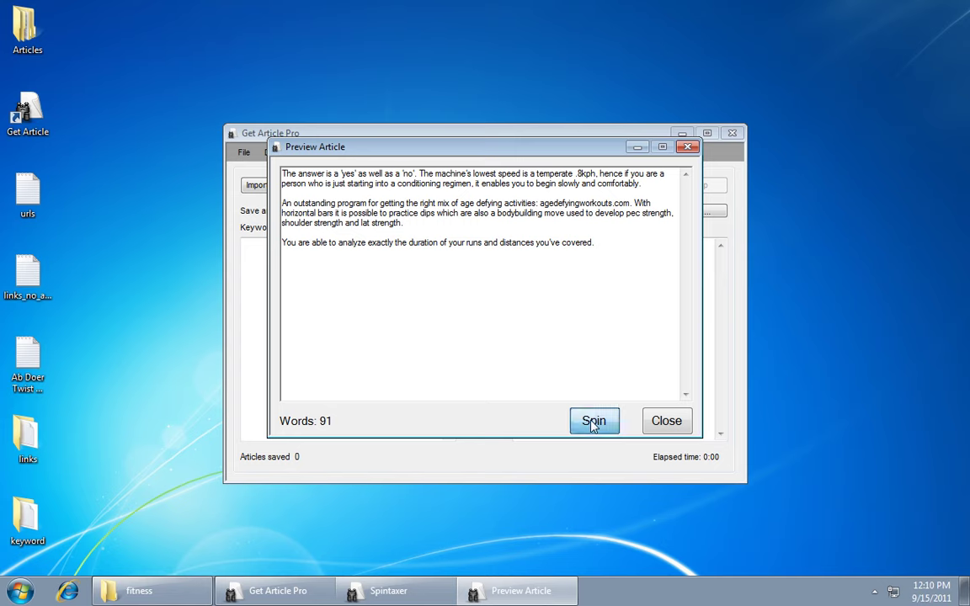
pyautogui.click(592, 423)
pyautogui.click(594, 421)
pyautogui.click(666, 421)
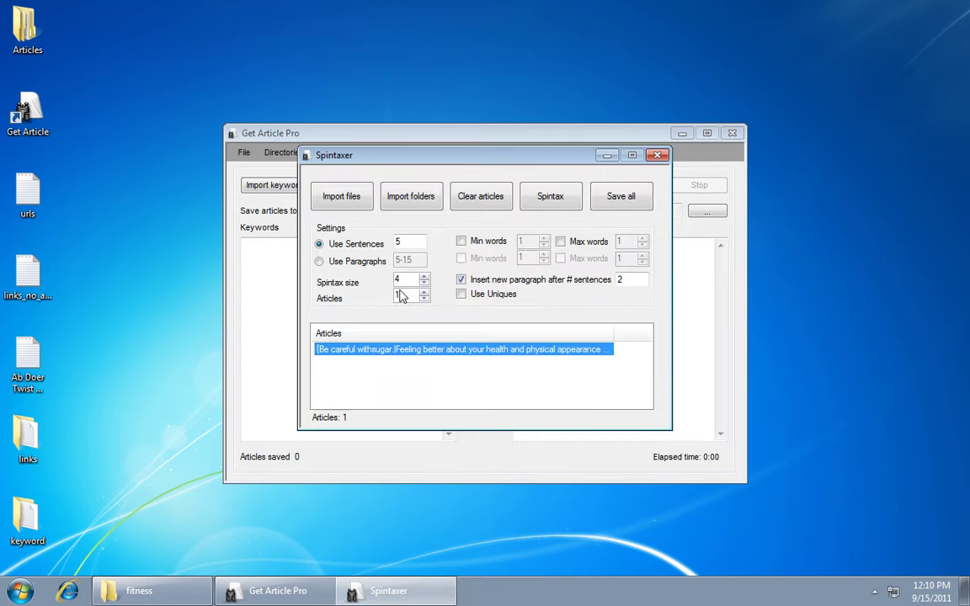
# Step: Set the sentence range to 5-15 and the new paragraph interval to 2-4 sentences, and regenerate the spintax article
pyautogui.click(421, 244)
pyautogui.press('BackSpace')
pyautogui.write('5')
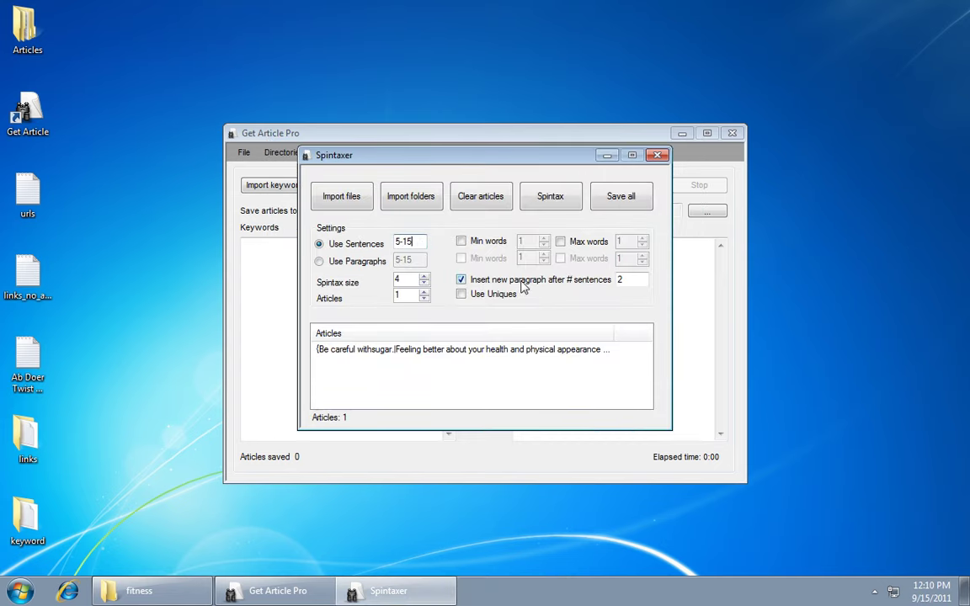
pyautogui.click(630, 280)
pyautogui.click(505, 202)
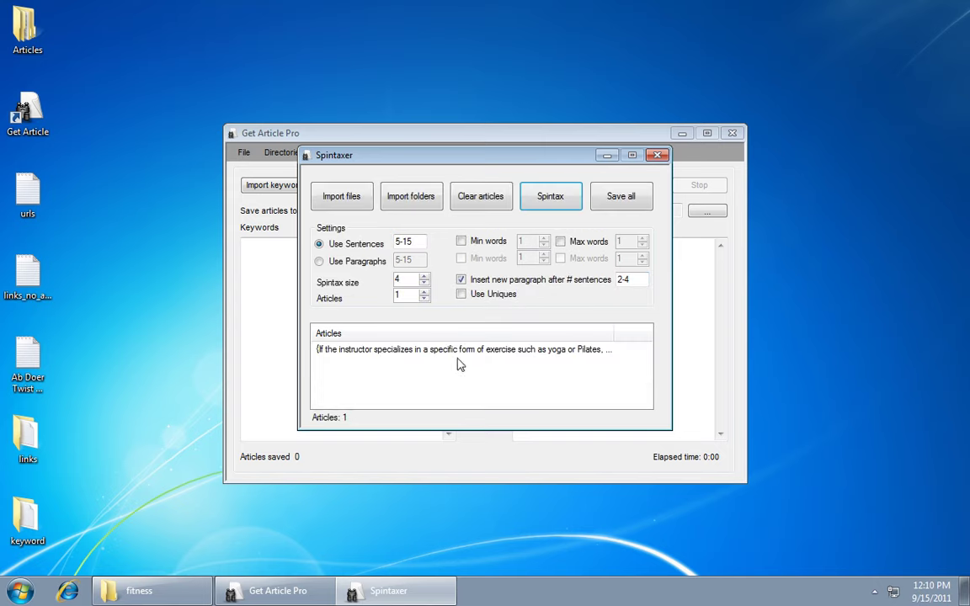
# Step: Preview the 5-15 sentence article, spin it a few times to review the paragraph breaks, and close the preview
pyautogui.doubleClick(458, 360)
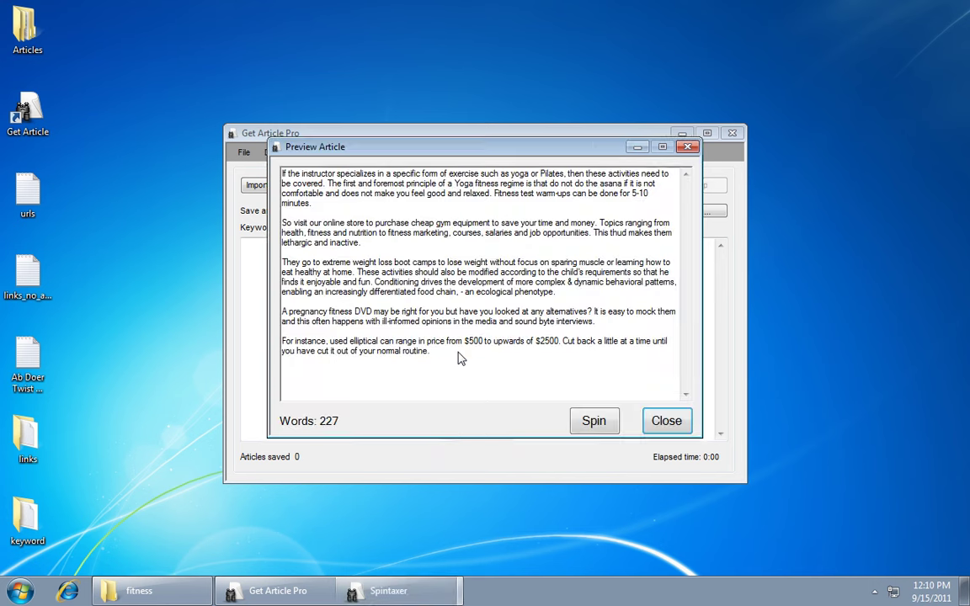
pyautogui.click(594, 421)
pyautogui.click(593, 422)
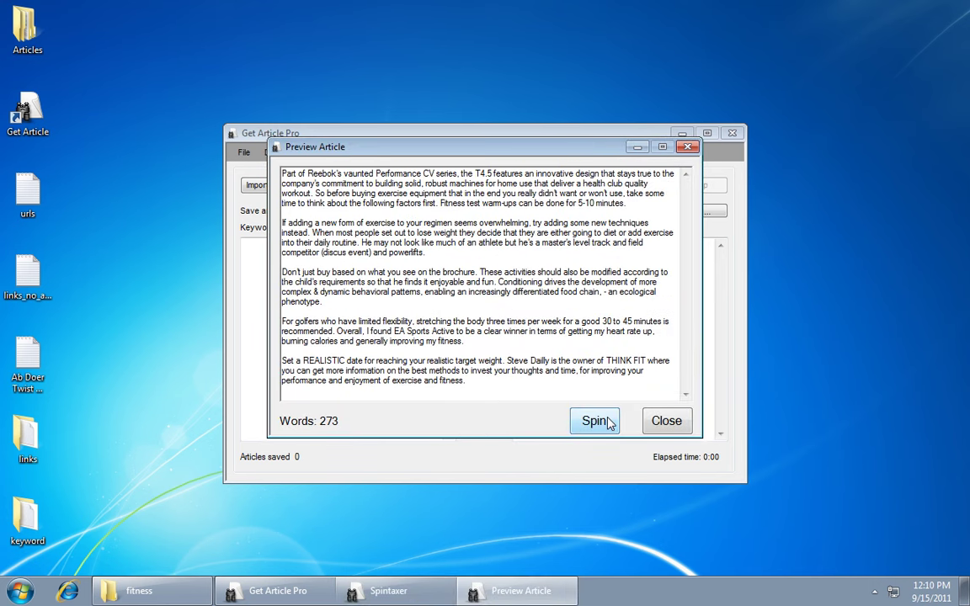
pyautogui.click(610, 424)
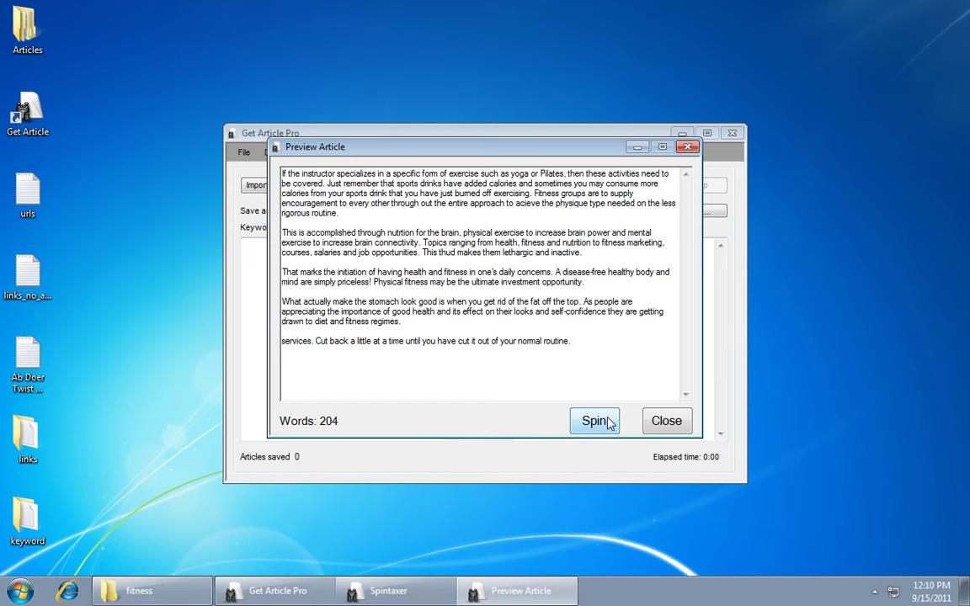
pyautogui.click(657, 421)
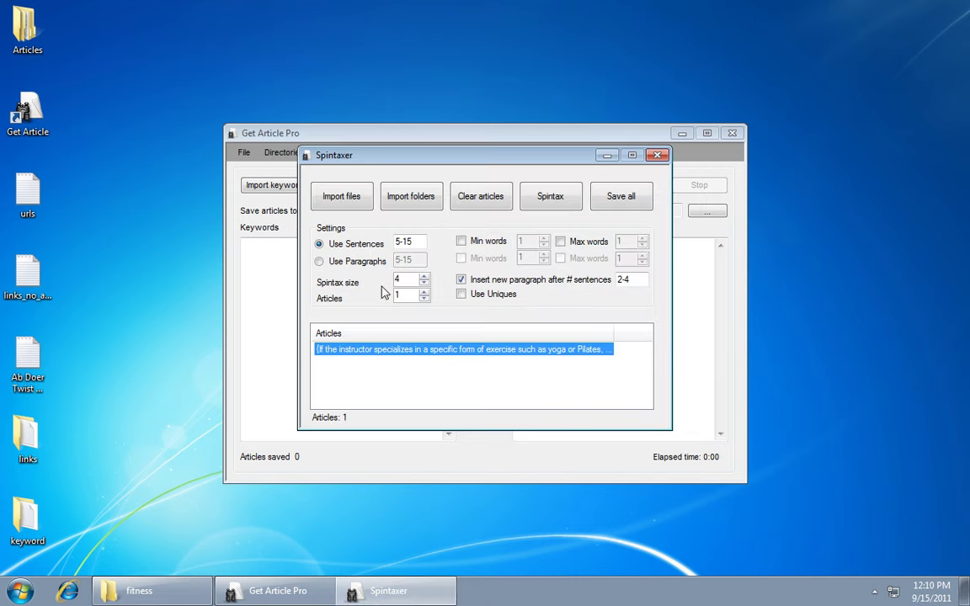
# Step: Switch to using paragraphs with a count of 5 and generate a new spintax article
pyautogui.click(358, 262)
pyautogui.doubleClick(408, 260)
pyautogui.write('5')
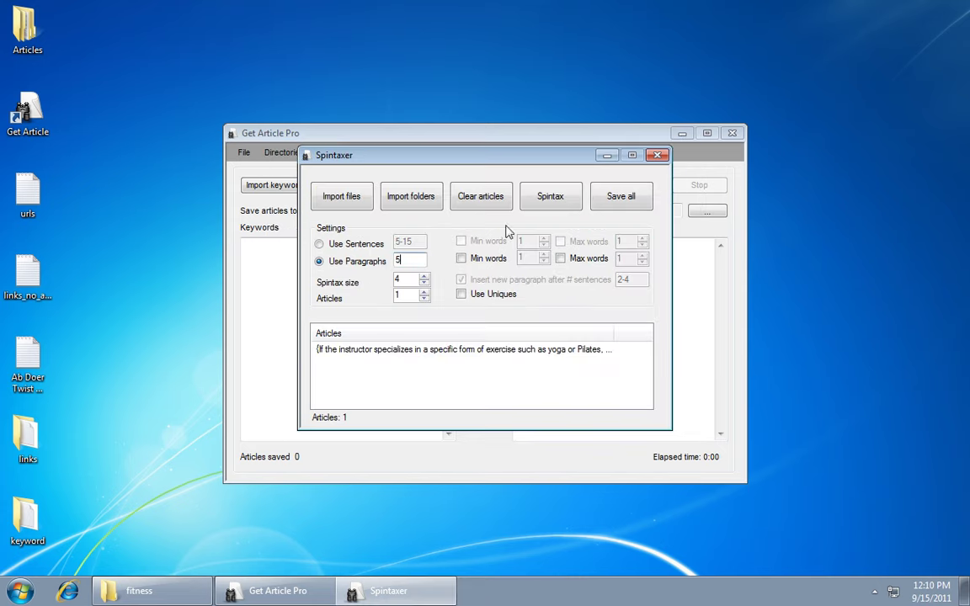
pyautogui.click(551, 199)
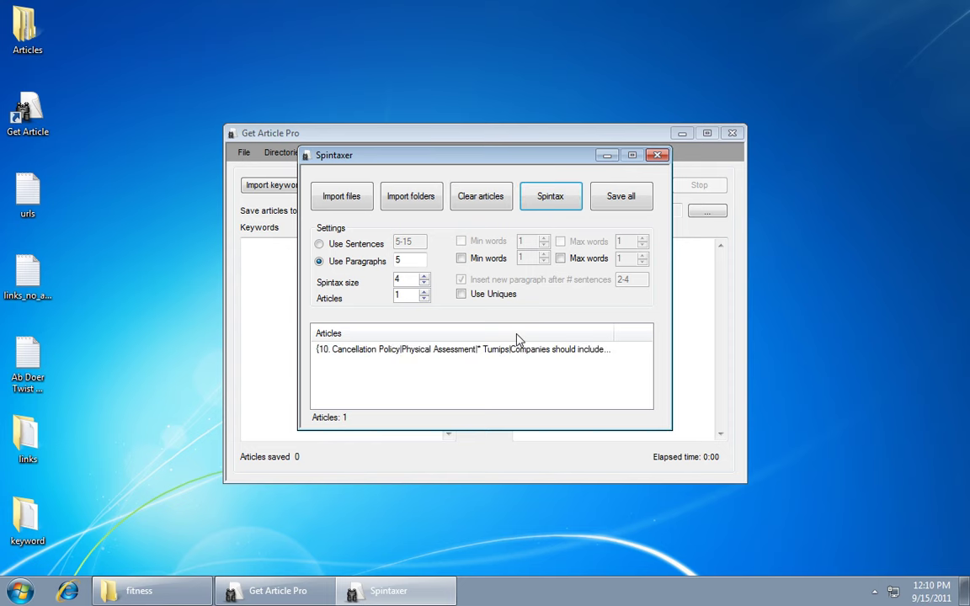
# Step: Preview the paragraph-based spintax article, spin it twice to check the paragraph lengths, and close the preview
pyautogui.doubleClick(470, 349)
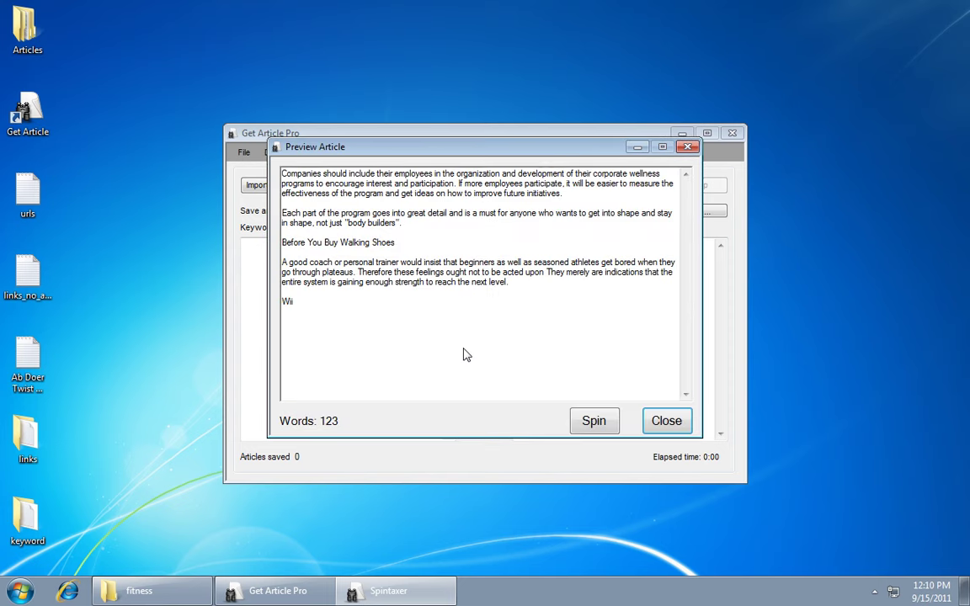
pyautogui.click(593, 421)
pyautogui.click(594, 421)
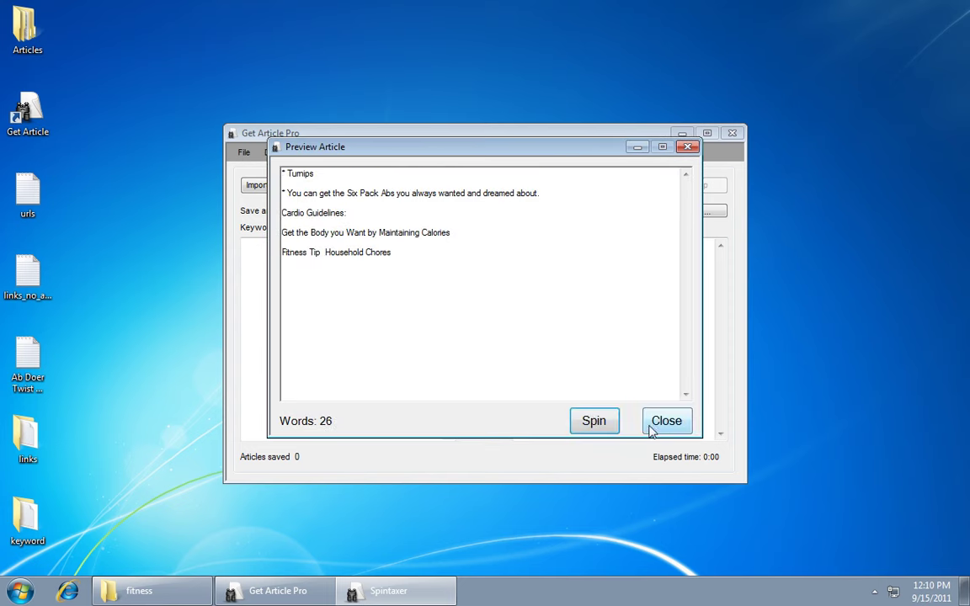
pyautogui.click(666, 421)
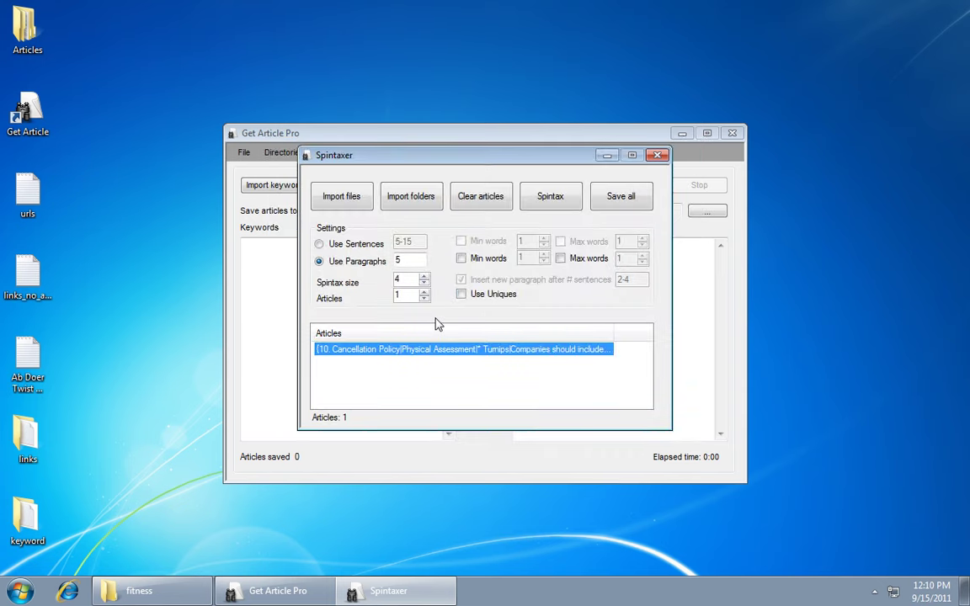
# Step: Require at least 20 words per paragraph, clear the existing article, set the paragraph range to 5-10, and generate a new spintax article
pyautogui.click(495, 260)
pyautogui.click(533, 264)
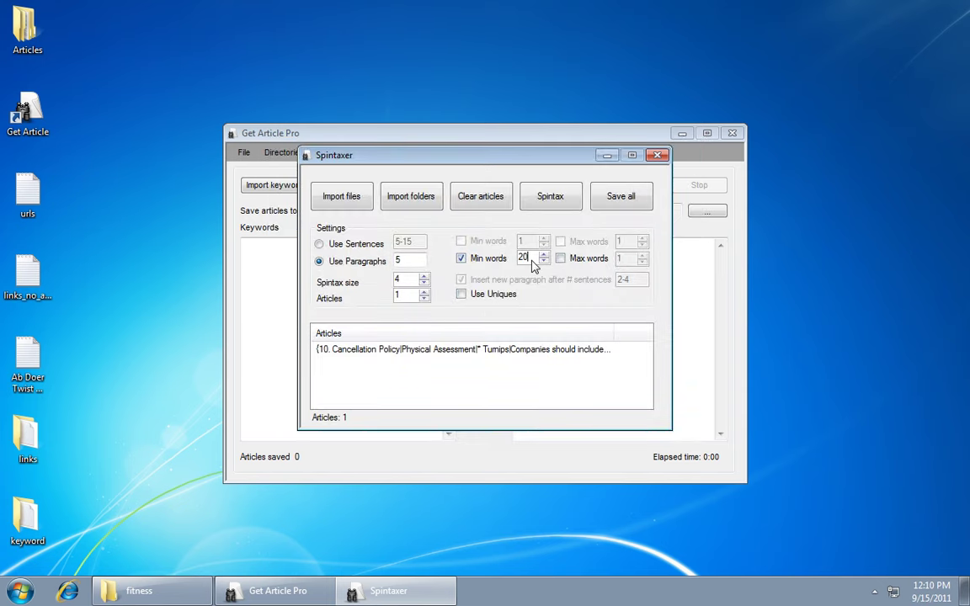
pyautogui.write('20')
pyautogui.click(481, 201)
pyautogui.click(413, 260)
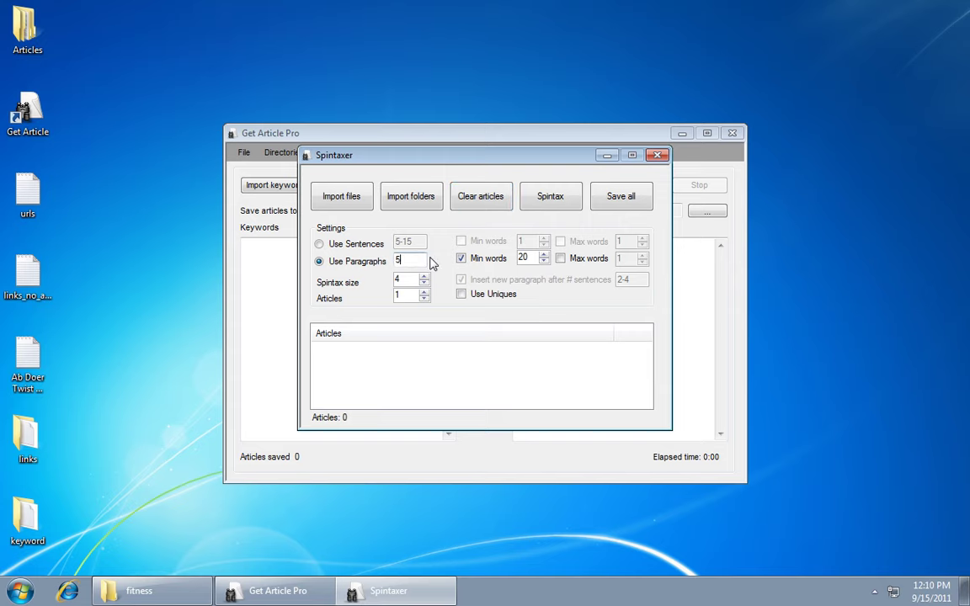
pyautogui.write('-10')
pyautogui.click(547, 212)
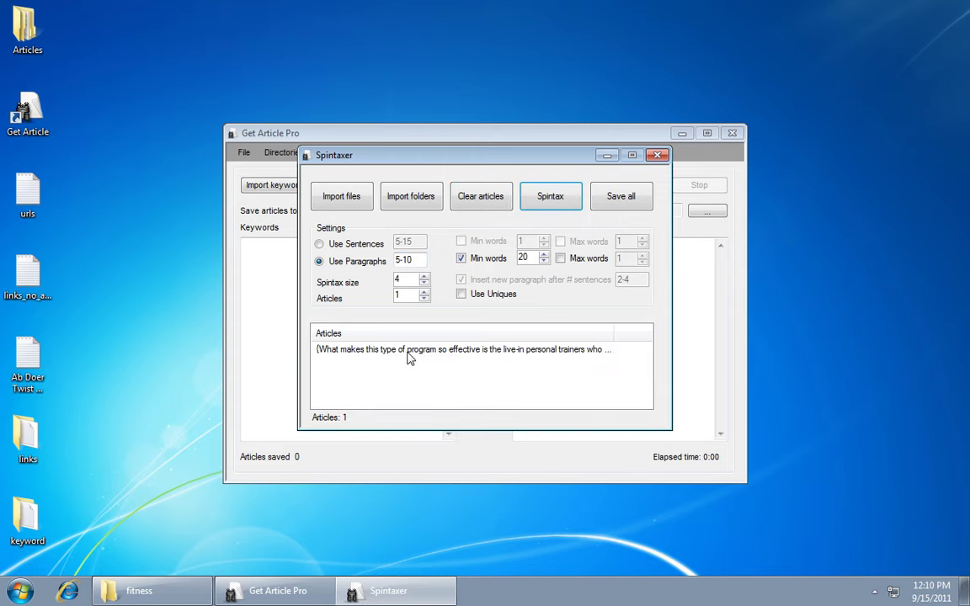
# Step: Preview the 5-10 paragraph article and spin it three times to review the paragraphs under the minimum word limit
pyautogui.doubleClick(408, 353)
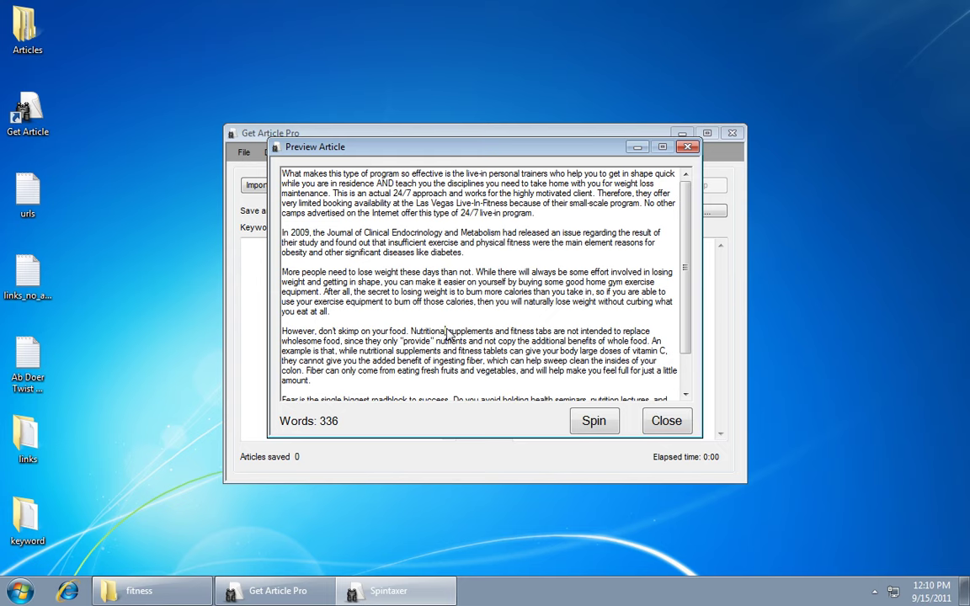
pyautogui.scroll(-2, 454, 336)
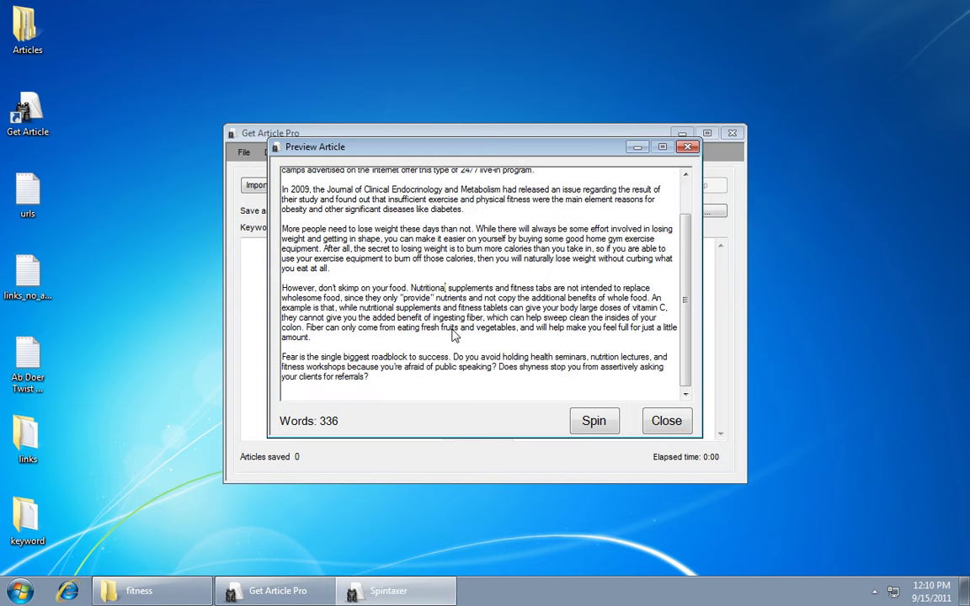
pyautogui.click(593, 421)
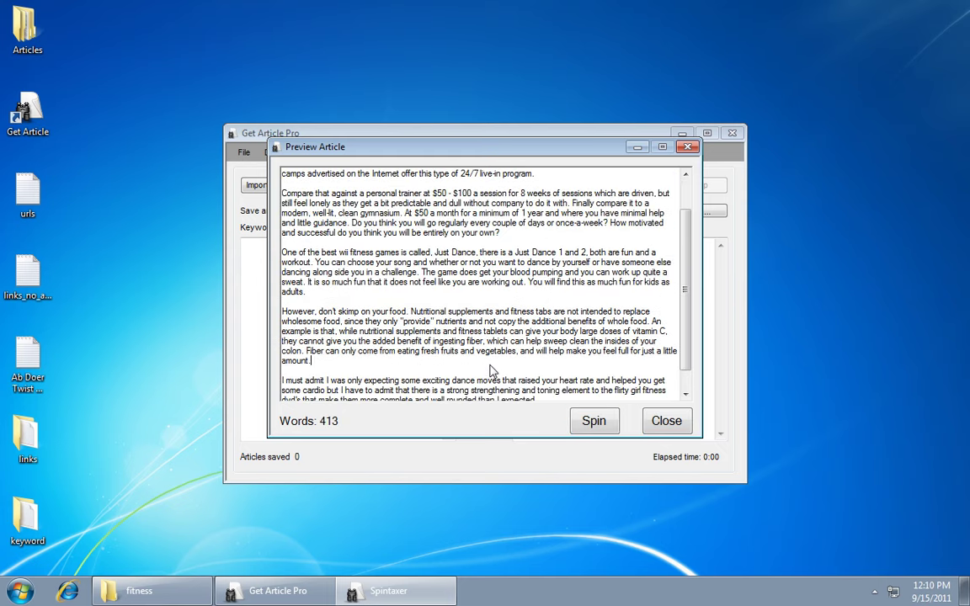
pyautogui.scroll(2, 496, 370)
pyautogui.click(608, 428)
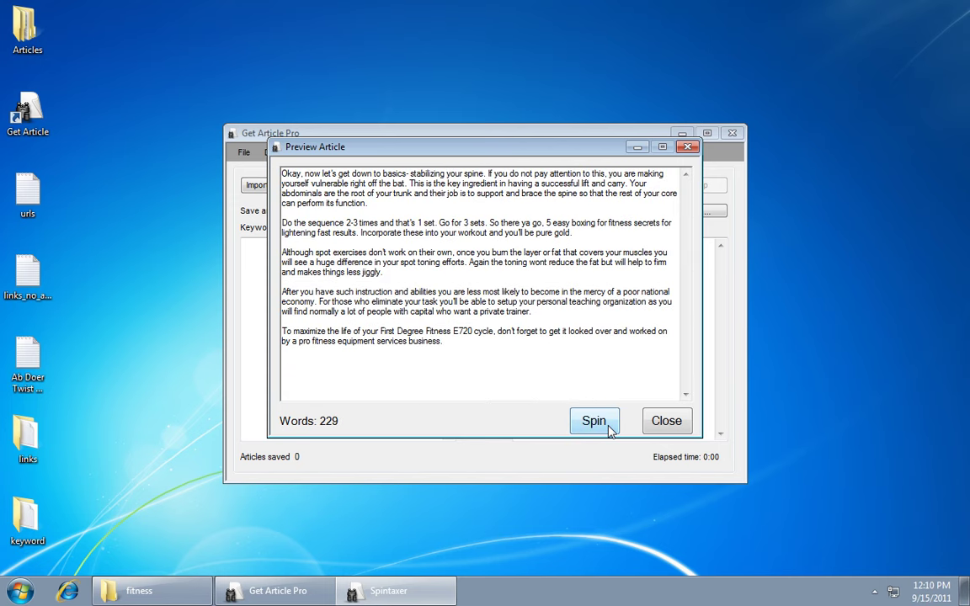
pyautogui.click(609, 427)
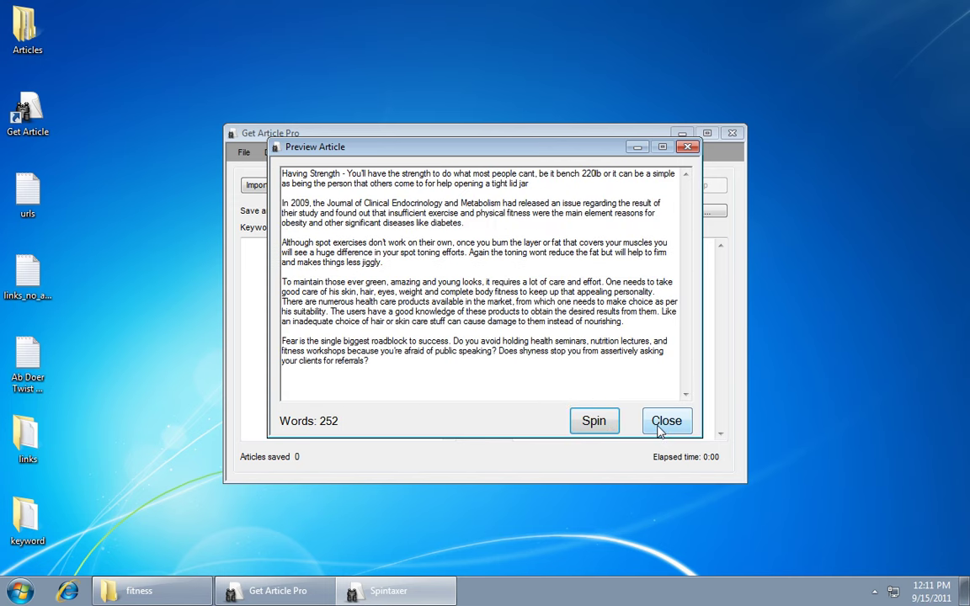